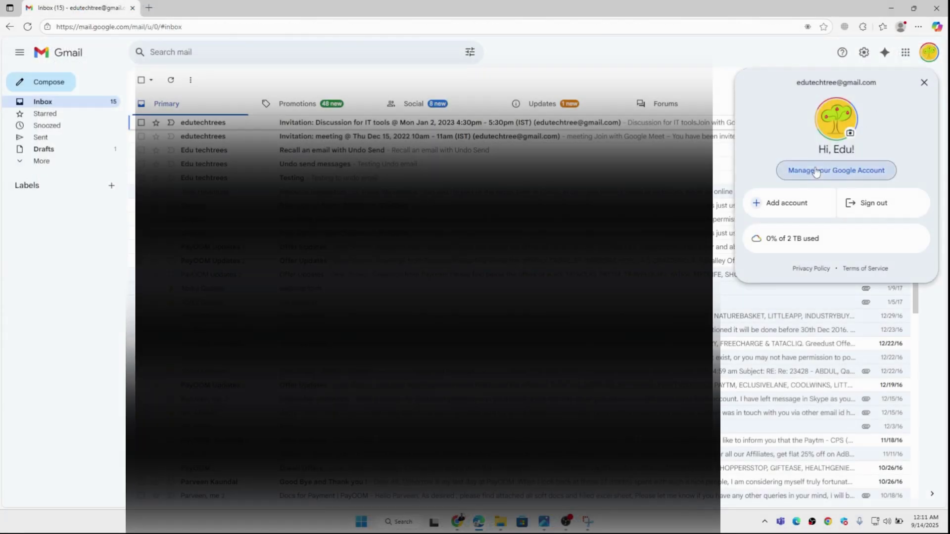
left_click(816, 171)
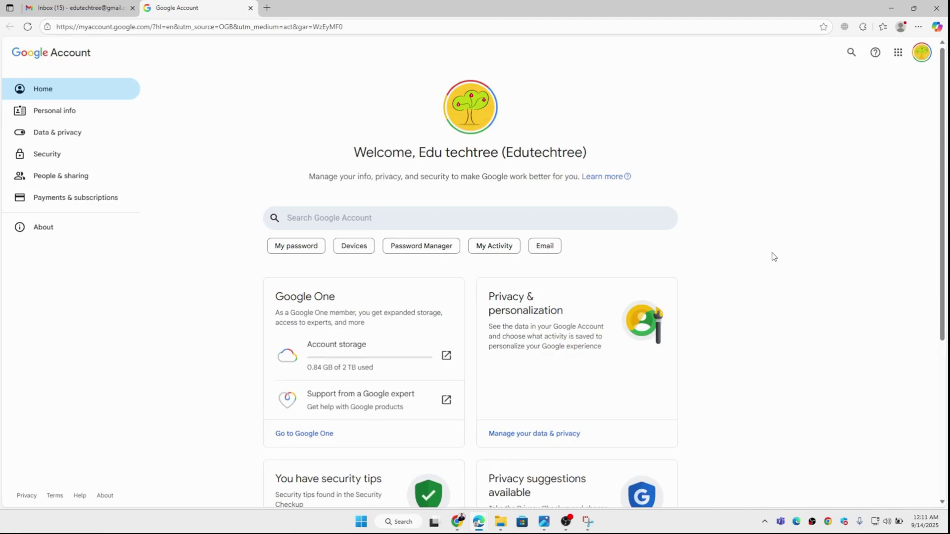
Scroll the Google Account home page down to reach the Account storage link.
scroll(774, 256, "down", 2)
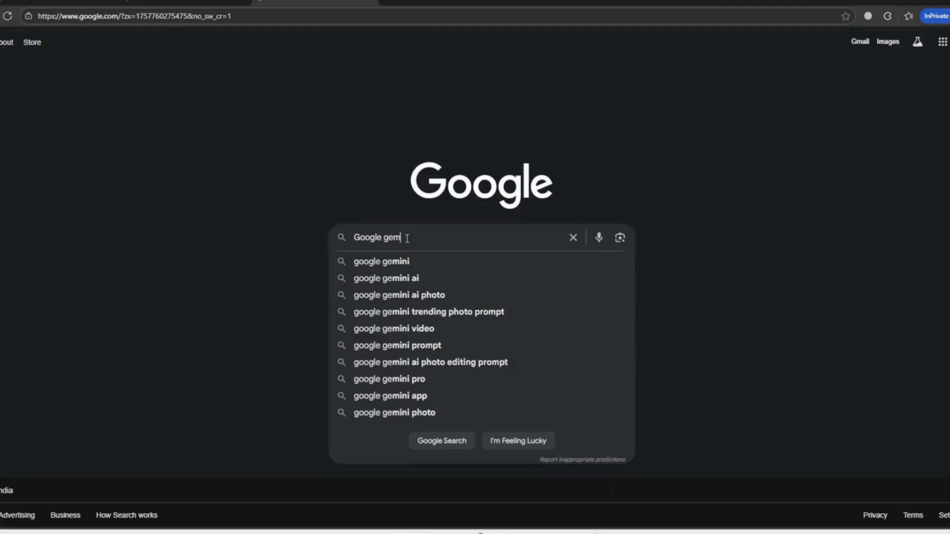
Search Google for 'google gemini ai advanced' to find the Gemini student offer.
type("ni")
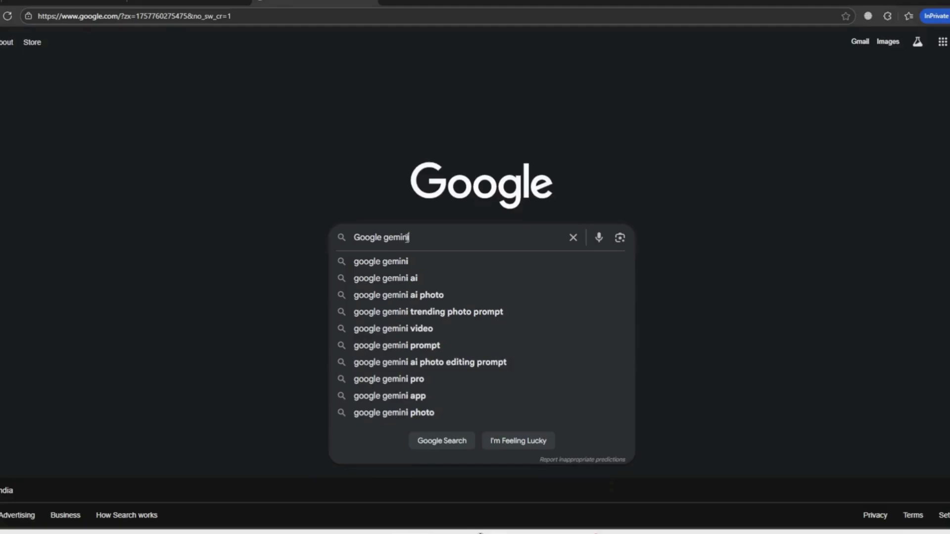
type(" ai adva")
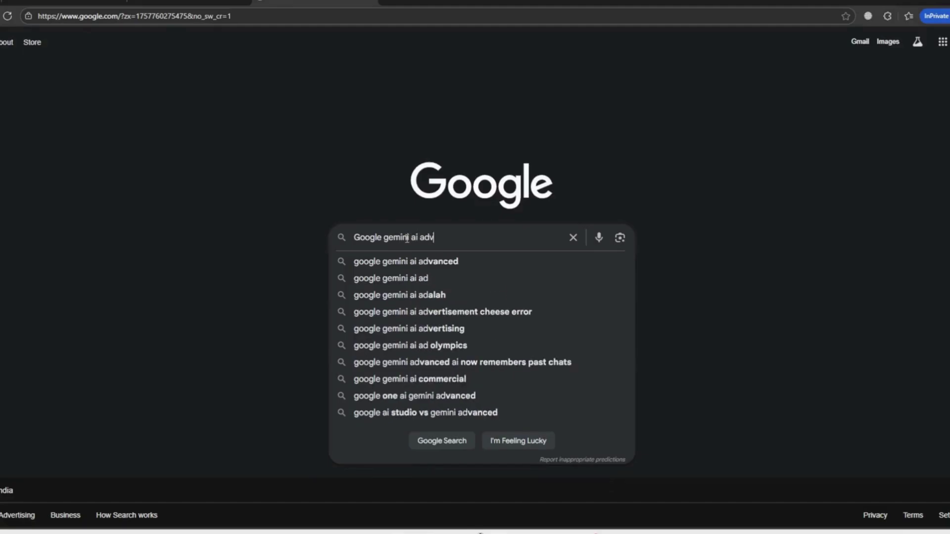
left_click(426, 261)
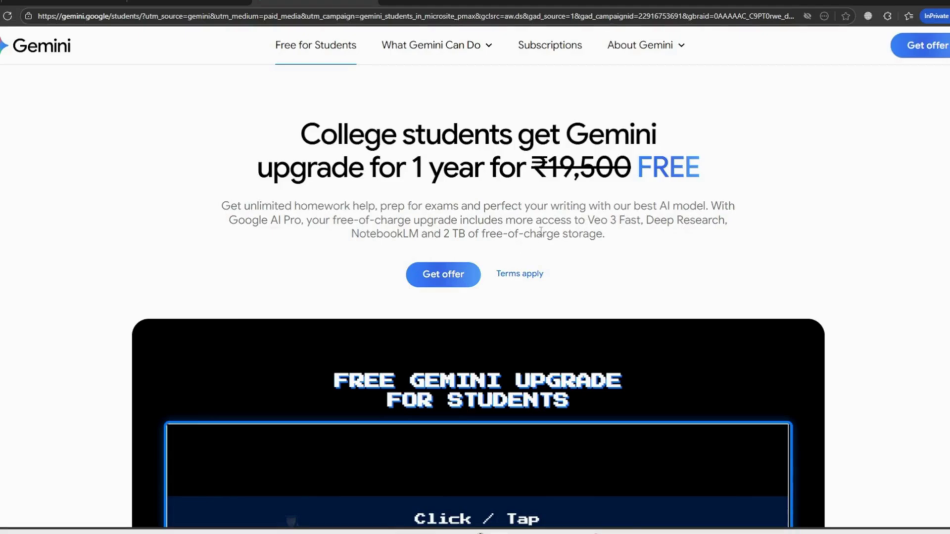
Claim the Gemini student offer, review the Google AI Pro plan, and start eligibility verification.
left_click(442, 276)
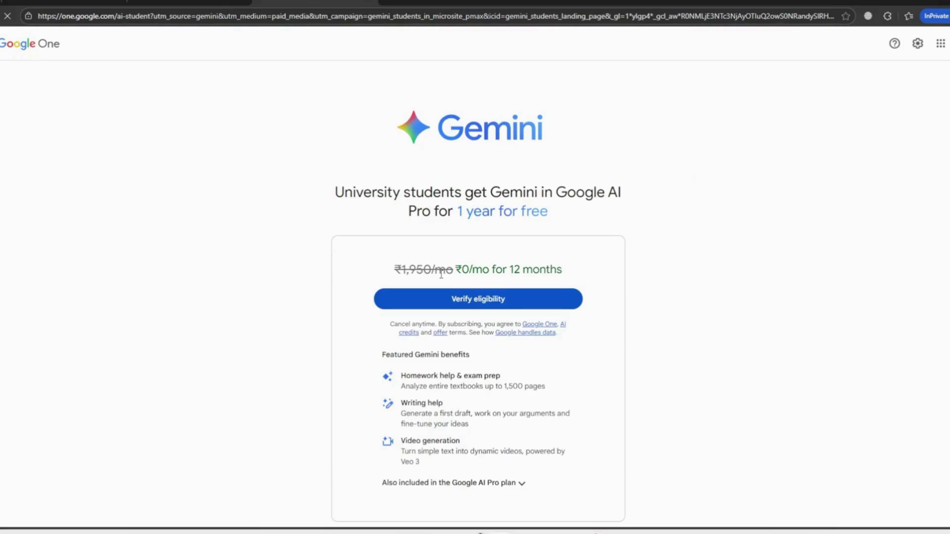
scroll(442, 274, "down", 2)
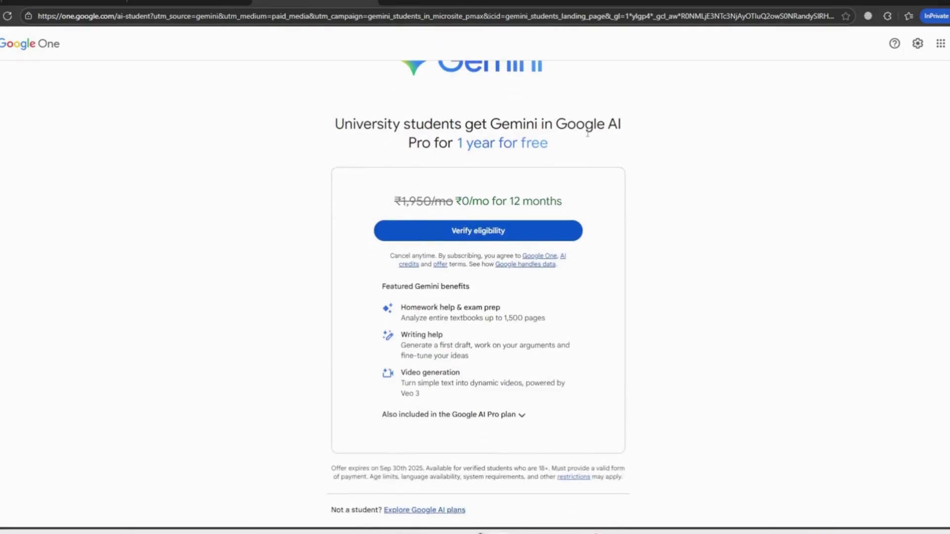
scroll(588, 134, "up", 2)
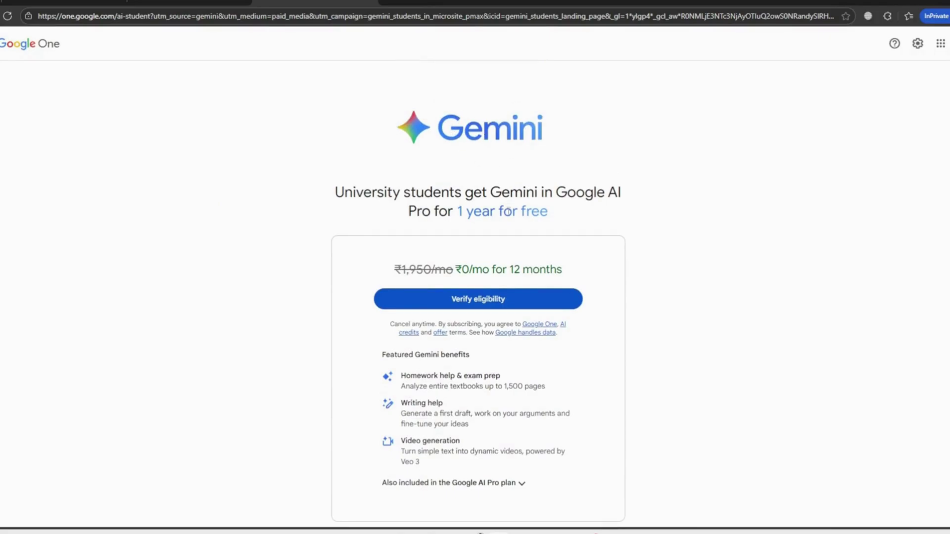
scroll(605, 360, "down", 2)
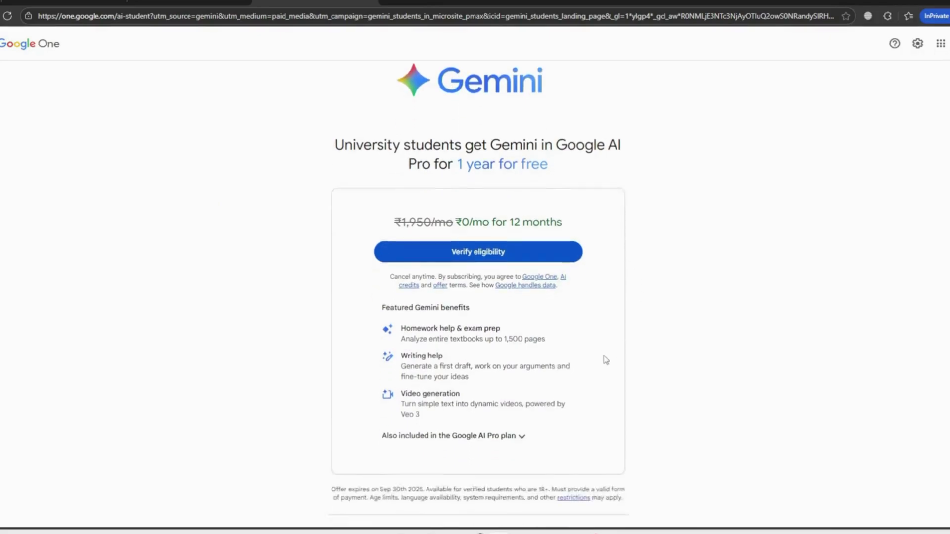
scroll(605, 359, "up", 2)
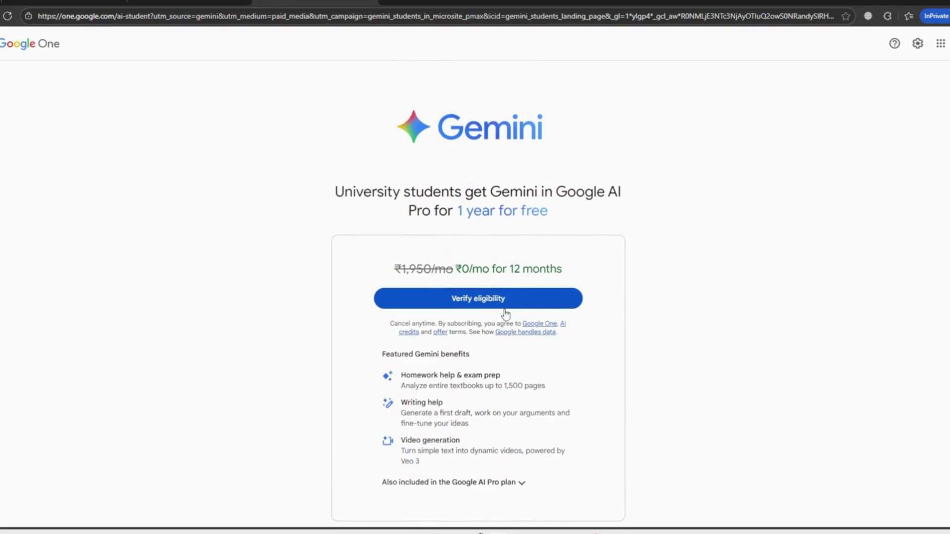
left_click(479, 299)
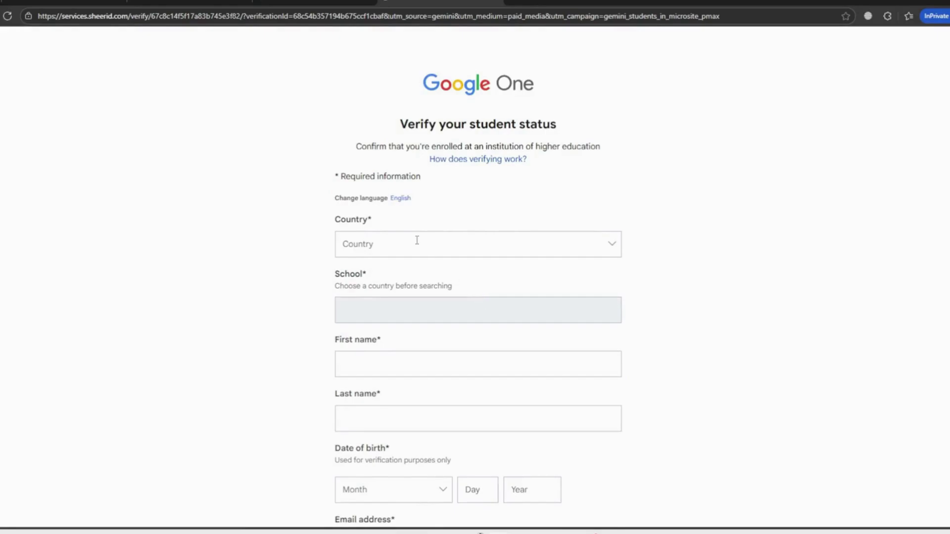
Set country to India and school to KPC Medical College & Hospital (Kolkata).
left_click(417, 241)
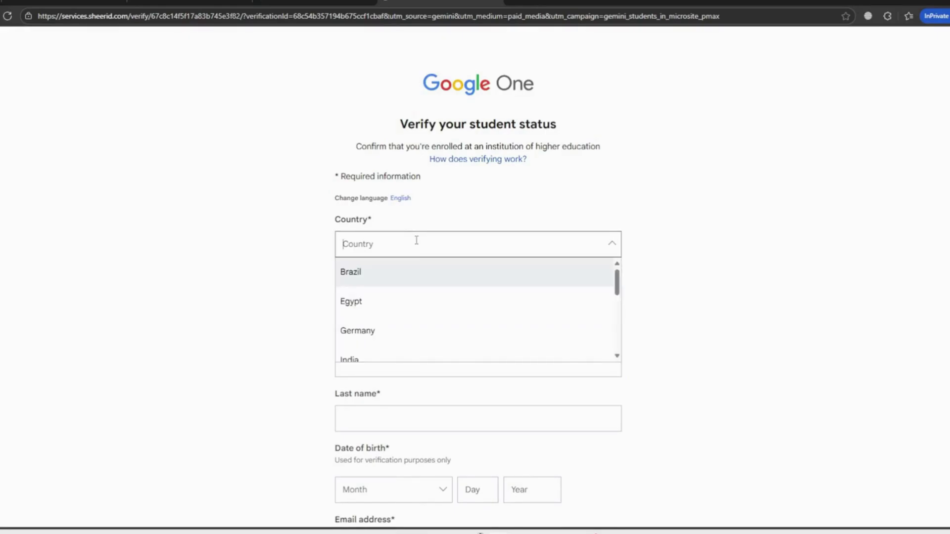
type("Ind")
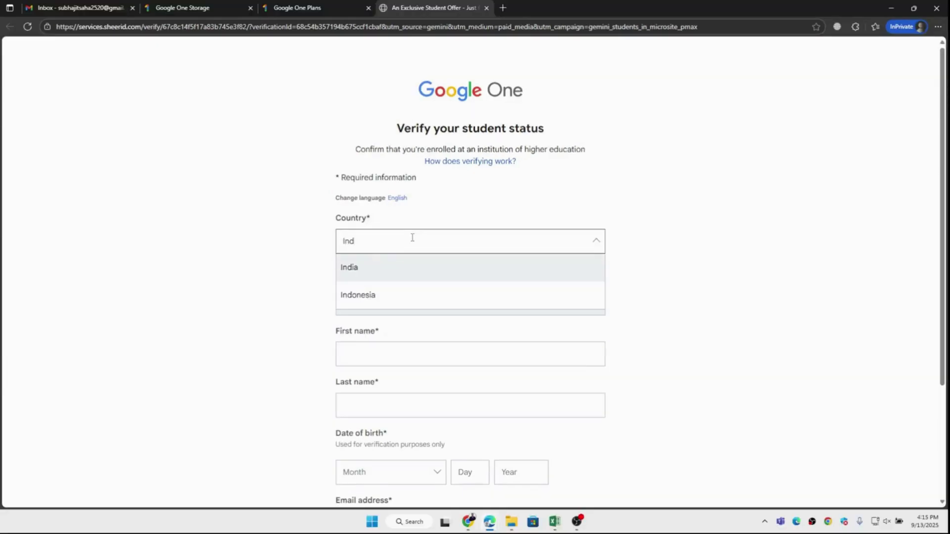
left_click(365, 274)
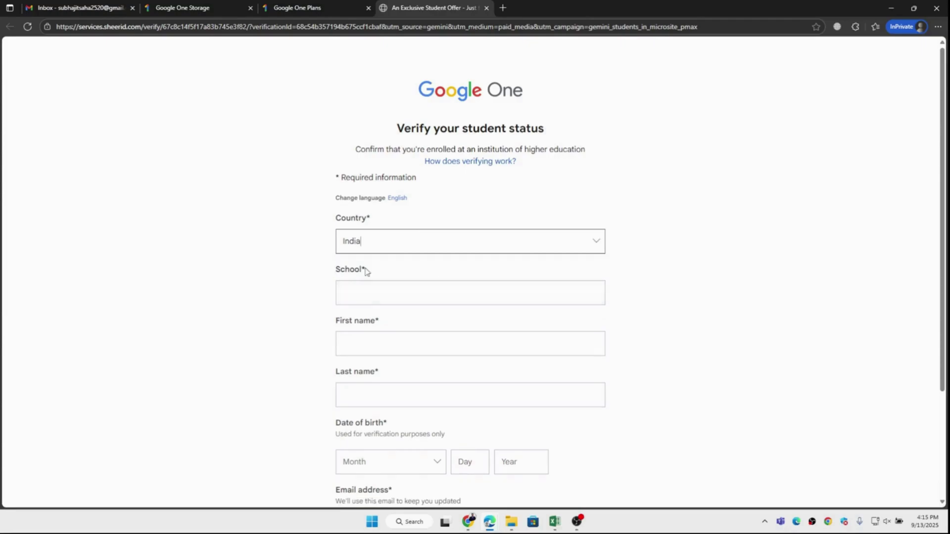
left_click(365, 298)
type("kpc")
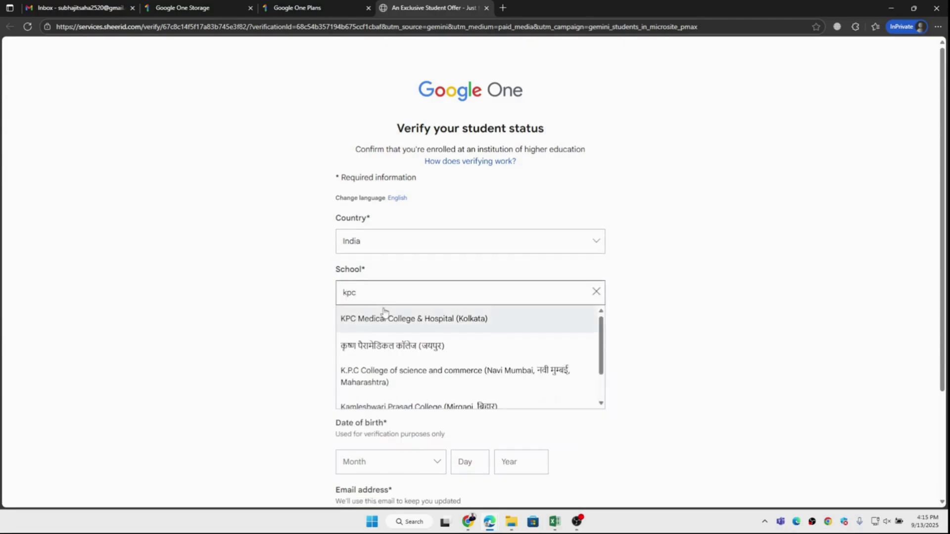
left_click(389, 318)
Fill in the student's first and last name.
left_click(374, 345)
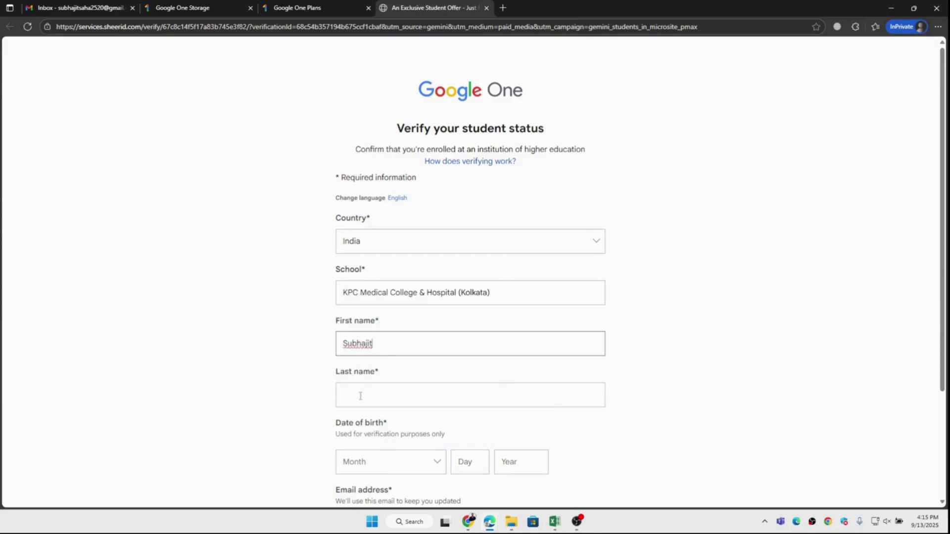
left_click(359, 394)
left_click(624, 409)
scroll(626, 410, "down", 1)
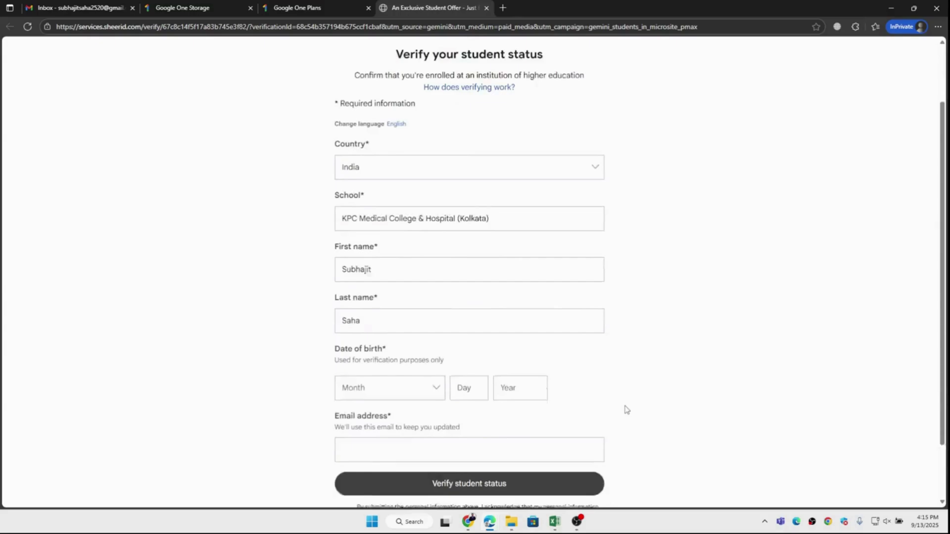
scroll(626, 409, "down", 1)
Enter the student's birth month, day and year, then their email address.
left_click(400, 363)
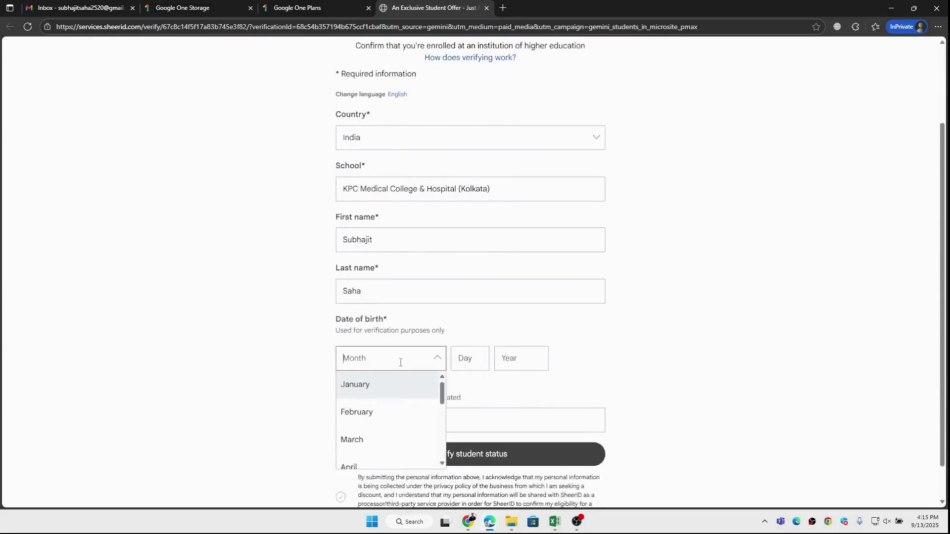
left_click(378, 382)
left_click(470, 360)
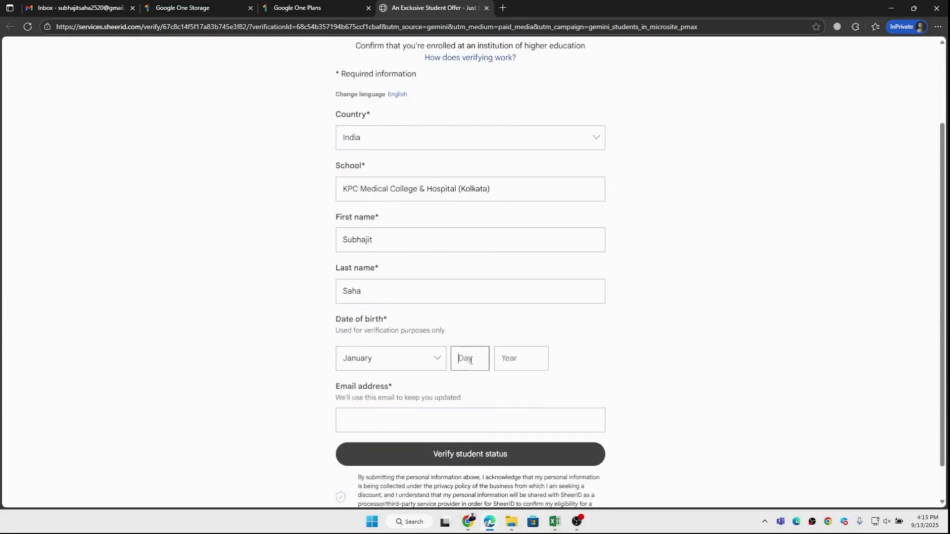
type("17")
left_click(526, 354)
type("1")
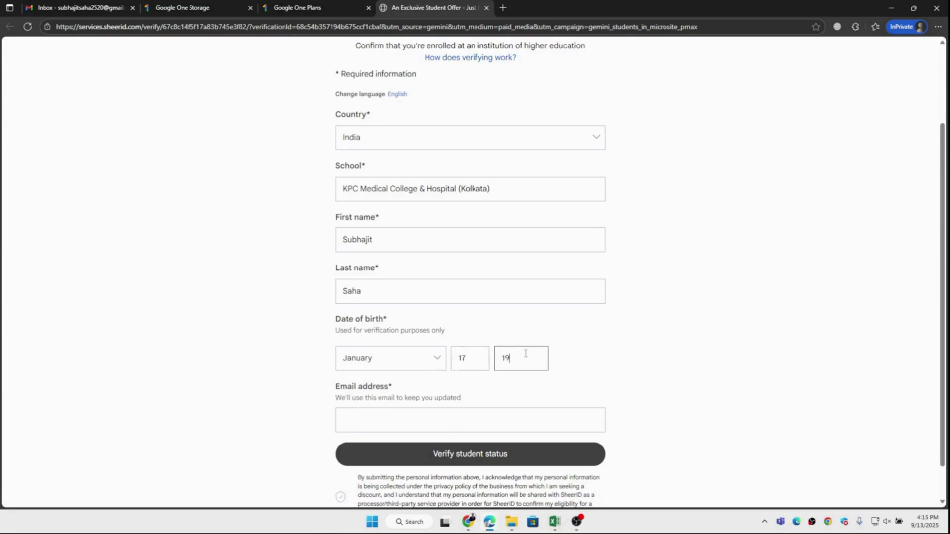
left_click(371, 421)
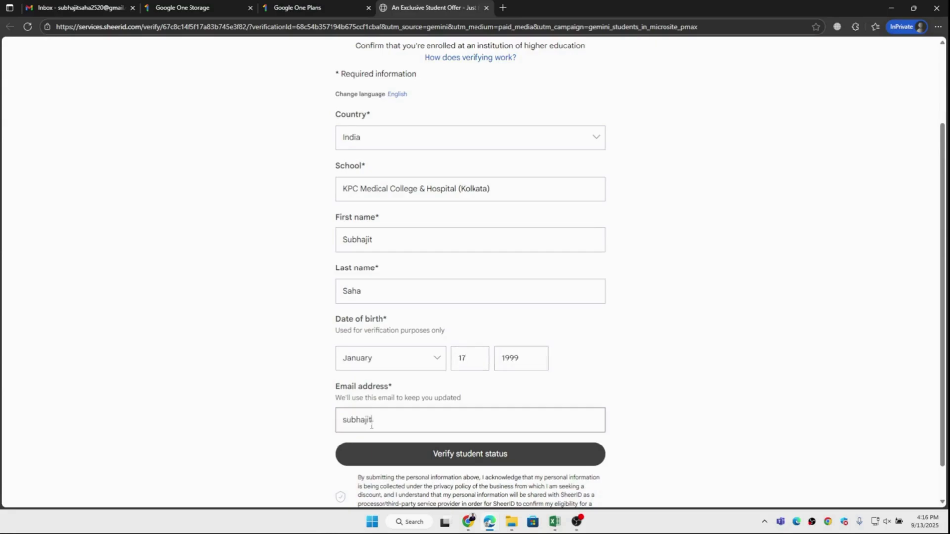
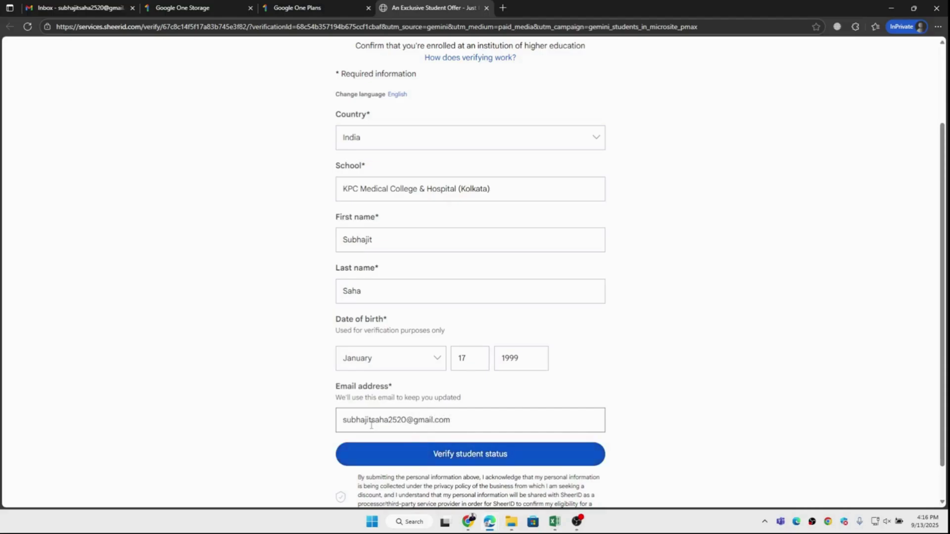
Submit the student details and reach the proof-of-enrollment upload page.
left_click(458, 455)
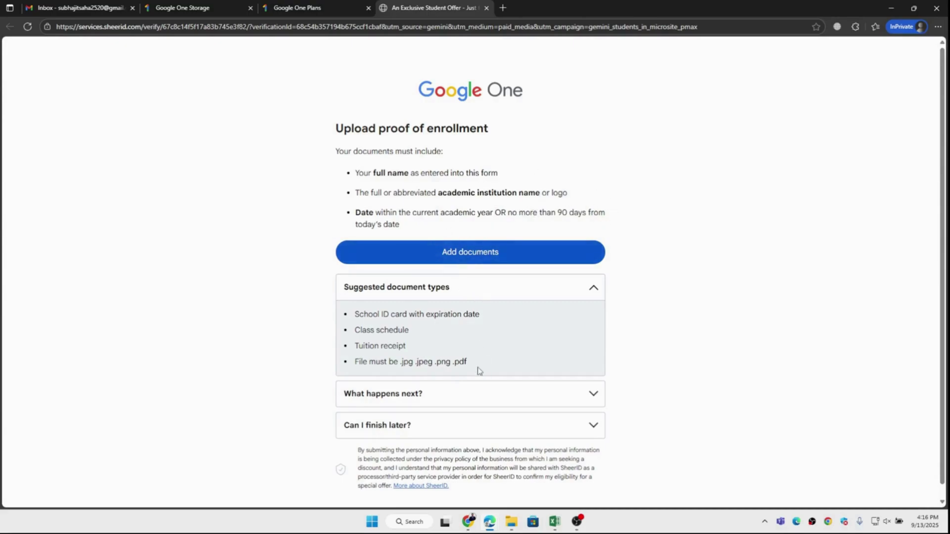
scroll(479, 371, "down", 2)
Preview the ID FRONT_SCAN and BACK ID CARD images, closing each afterwards.
left_click(470, 252)
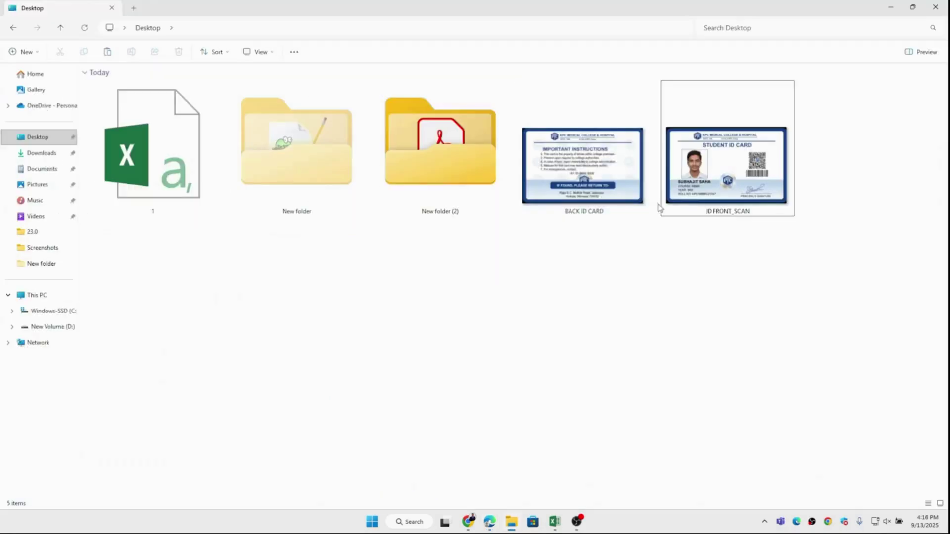
double_click(688, 202)
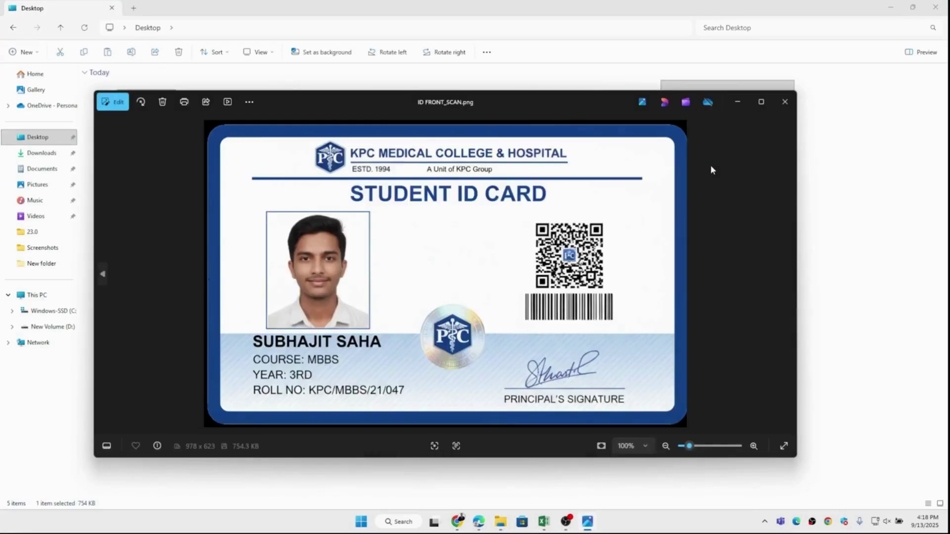
left_click(781, 106)
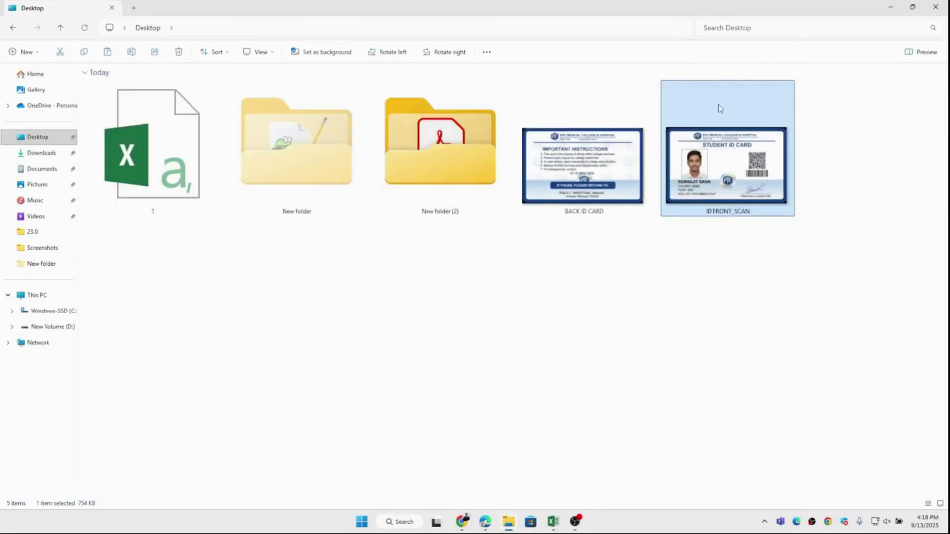
left_click(597, 170)
double_click(597, 170)
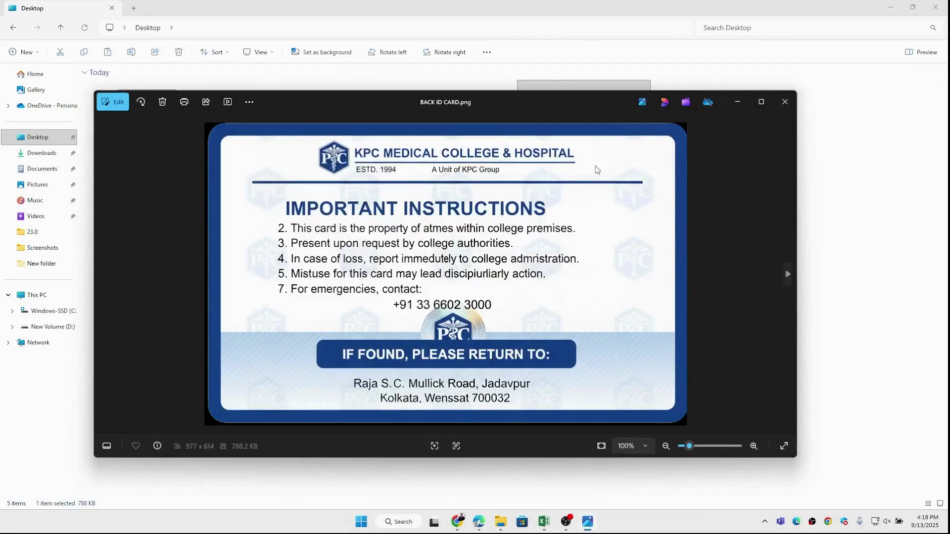
left_click(738, 102)
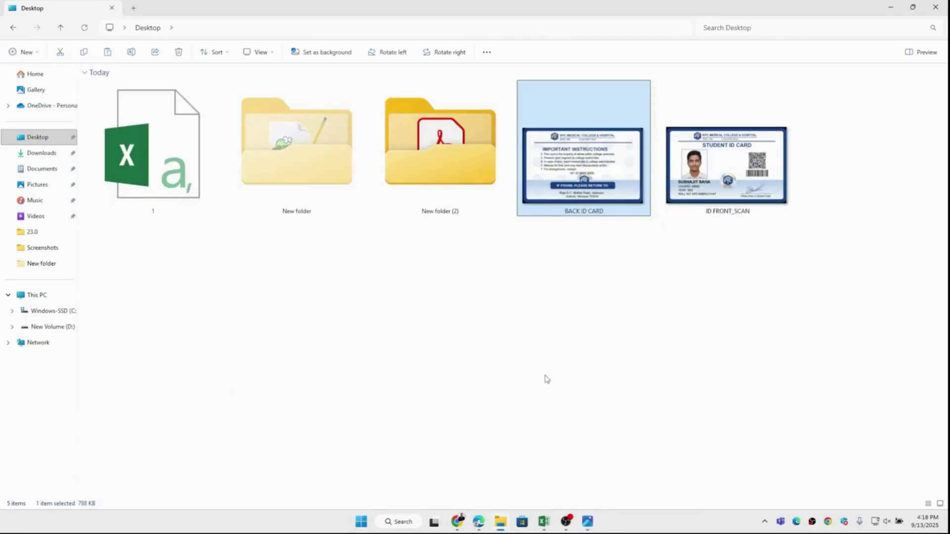
Attach ID FRONT_SCAN.png and BACK ID CARD.png as proof of enrollment.
mouse_move(475, 520)
left_click(512, 489)
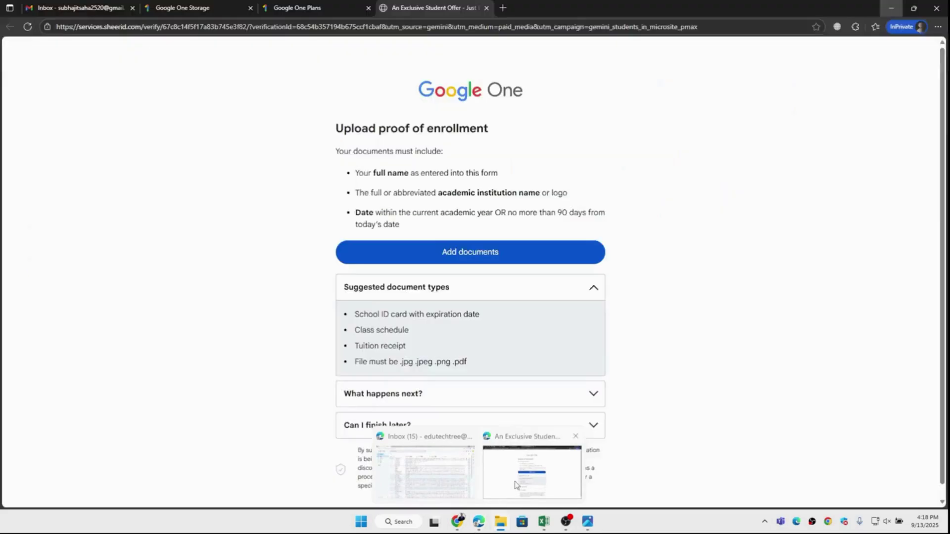
left_click(451, 257)
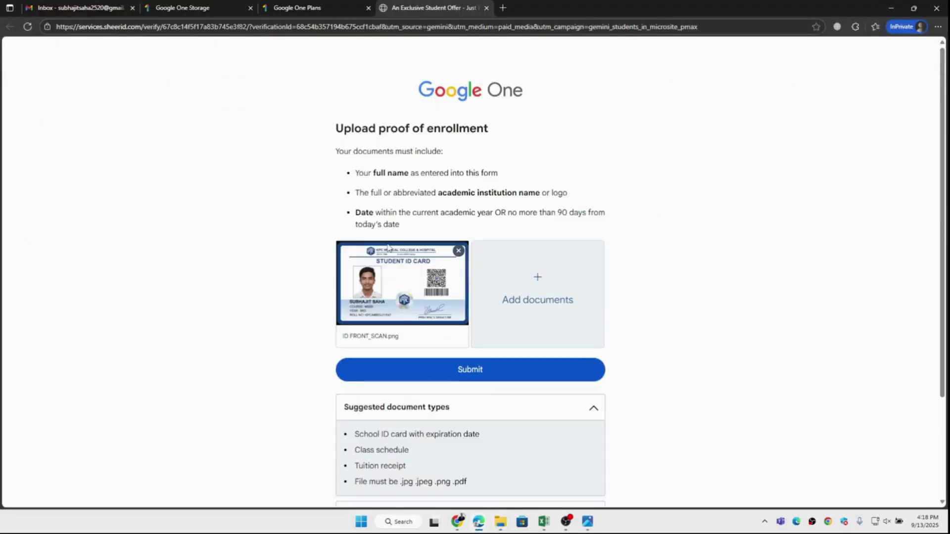
left_click(545, 285)
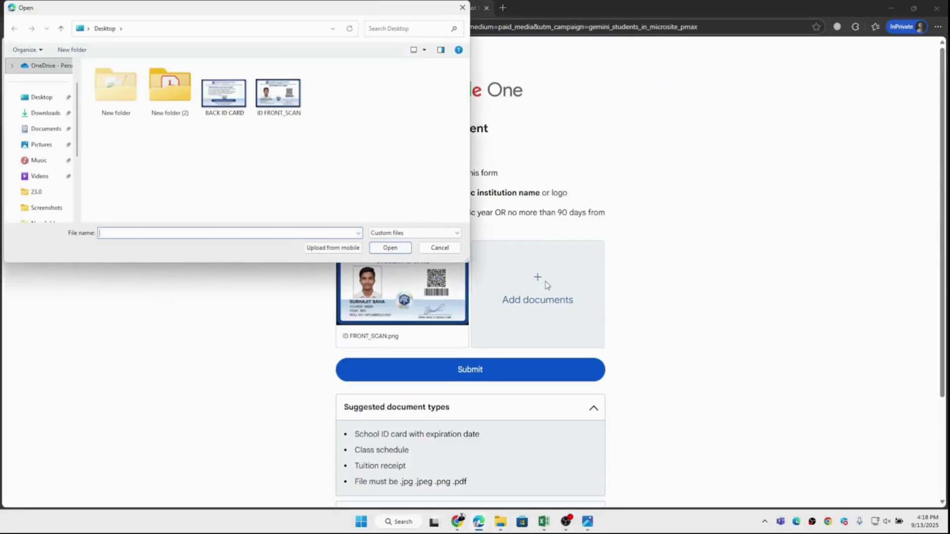
left_click(224, 94)
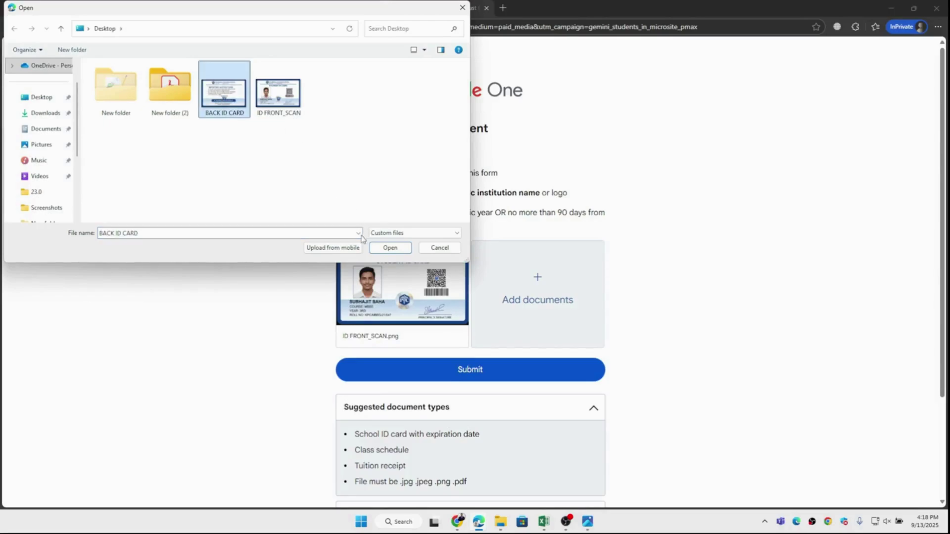
left_click(390, 248)
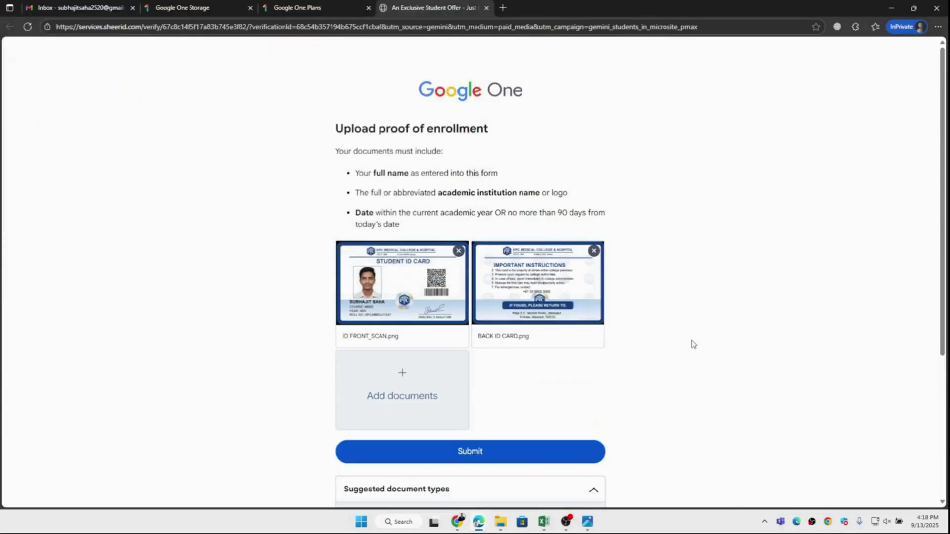
Read 'What happens next?' and 'Can I finish later?', then submit the ID documents.
scroll(693, 343, "down", 3)
scroll(692, 342, "down", 2)
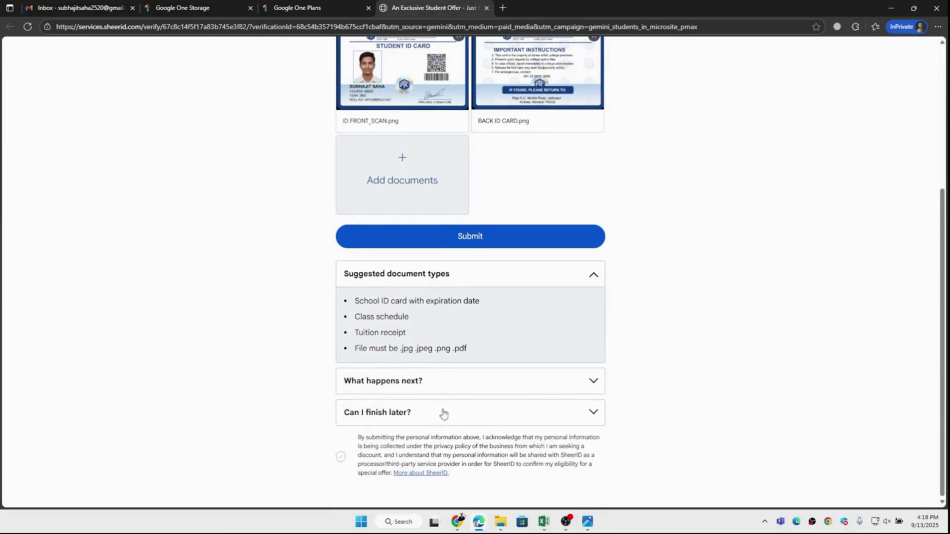
left_click(453, 386)
scroll(454, 386, "down", 3)
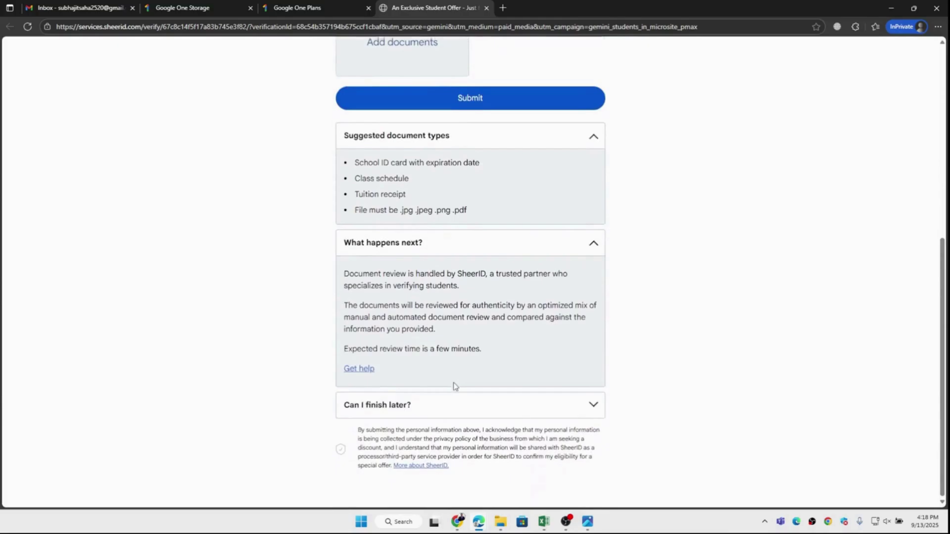
left_click(419, 413)
scroll(420, 412, "down", 1)
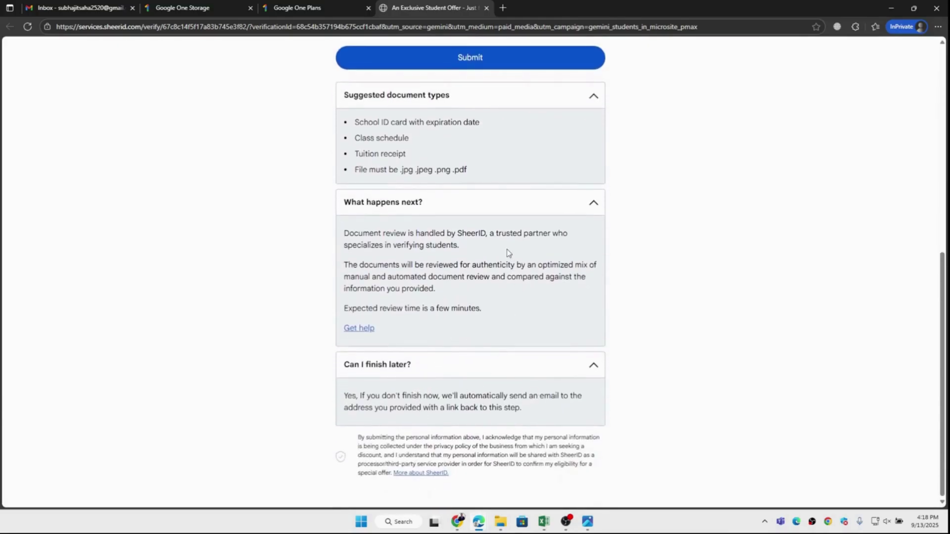
scroll(508, 253, "up", 5)
scroll(508, 253, "up", 3)
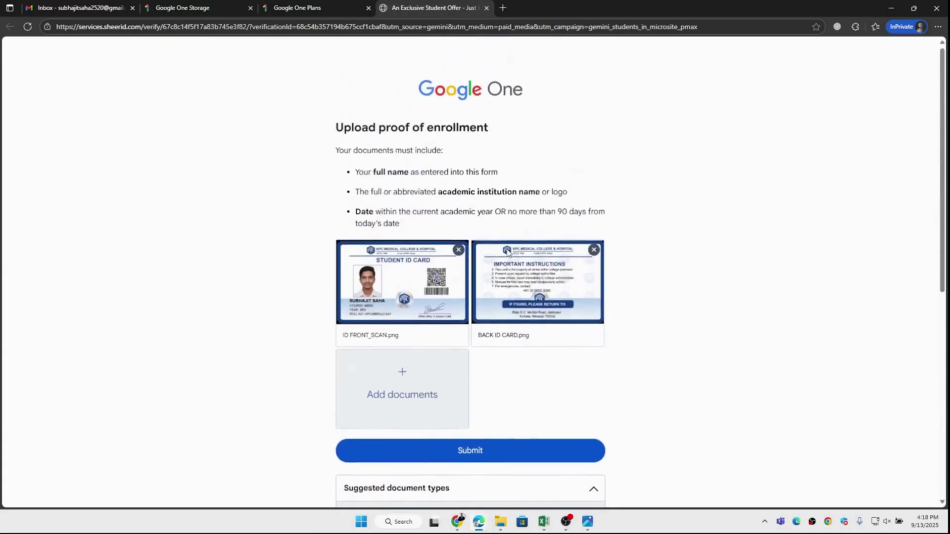
left_click(463, 451)
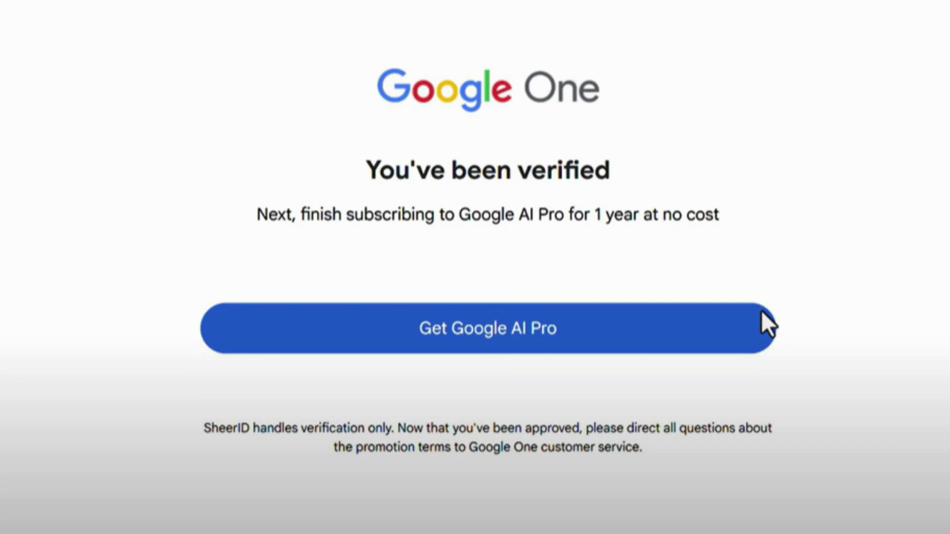
Continue to Google AI Pro and claim the free student offer.
left_click(761, 311)
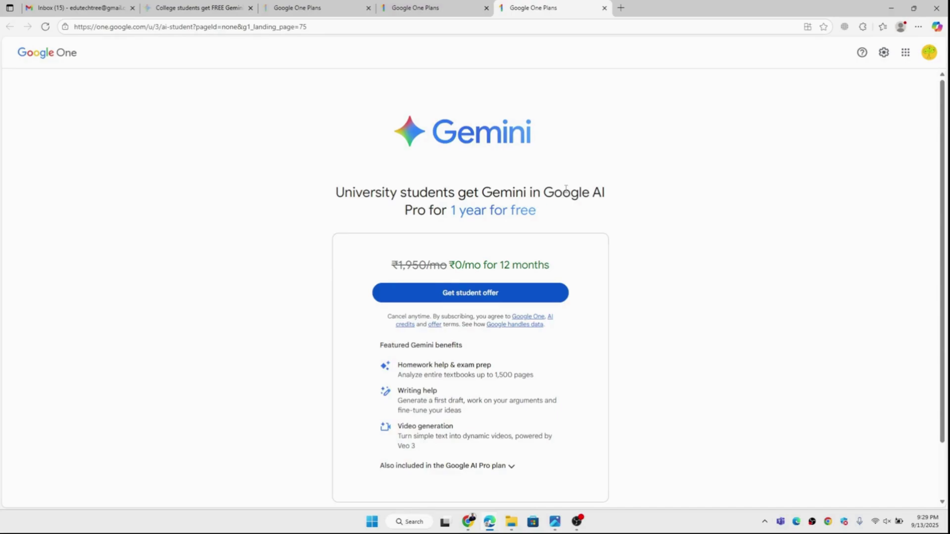
left_click(478, 298)
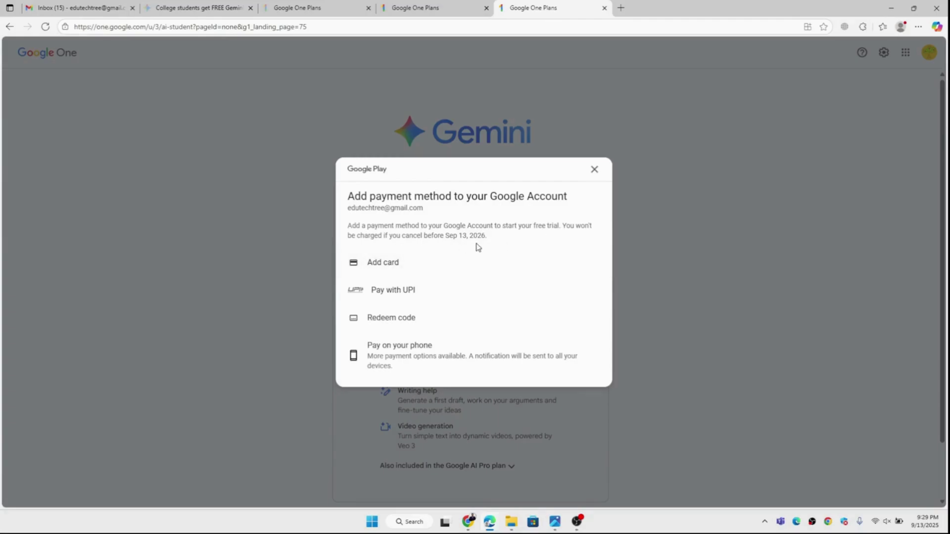
Add a debit or credit card with its number, expiry, CVC, cardholder name and Indian billing state.
left_click(382, 264)
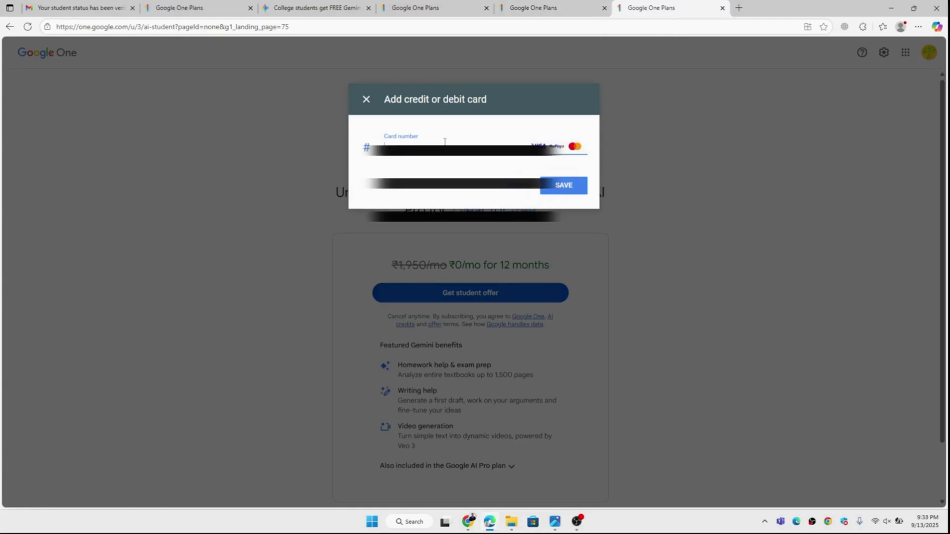
type("*")
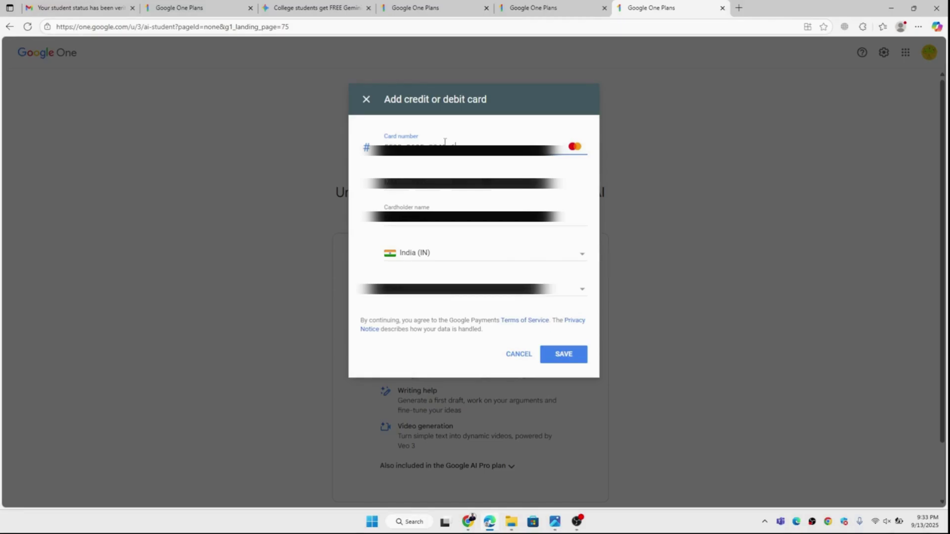
type("*****")
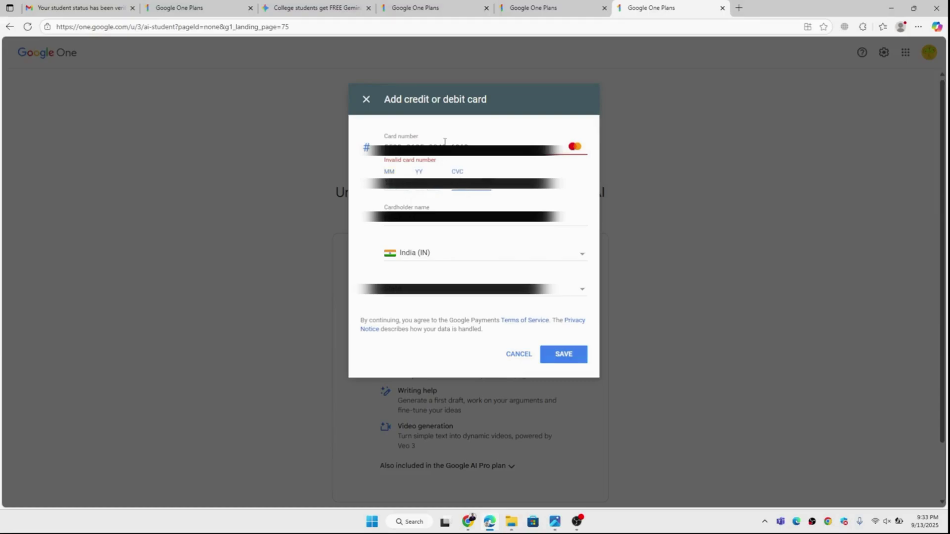
type("*")
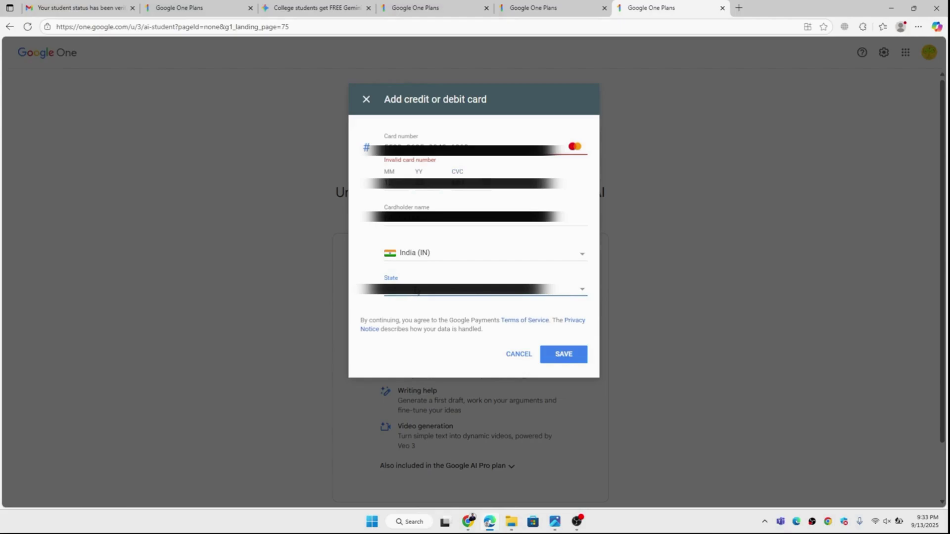
left_click(417, 290)
scroll(418, 322, "down", 9)
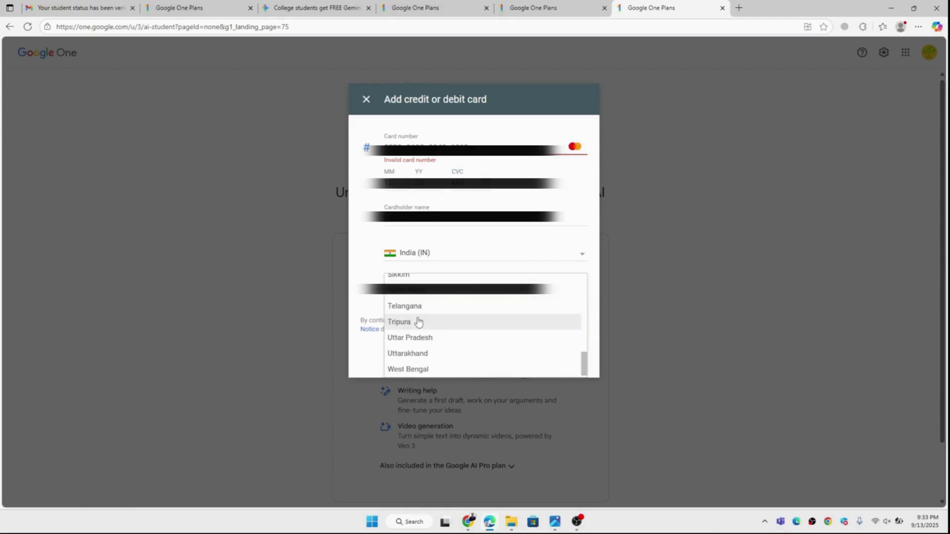
left_click(419, 369)
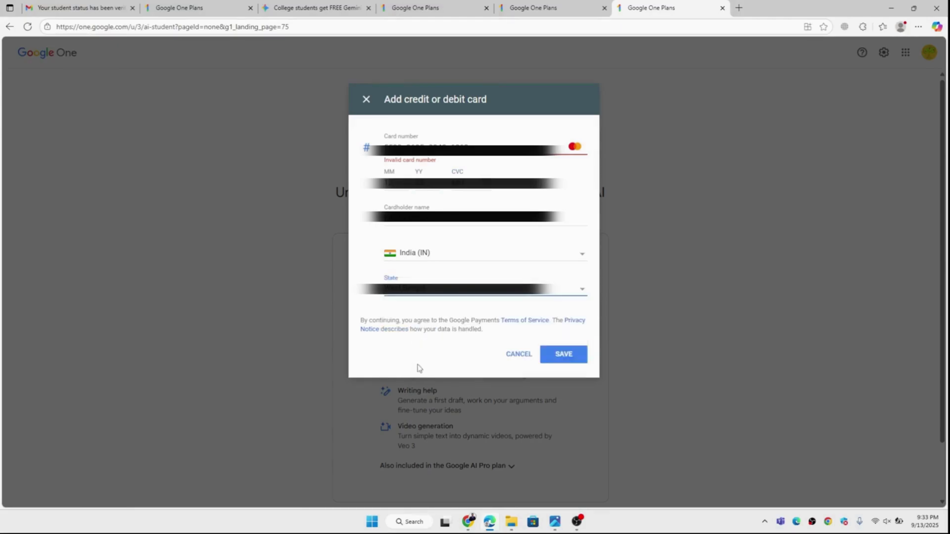
Retype the last digit of the card number to clear the invalid-card error.
left_click(446, 230)
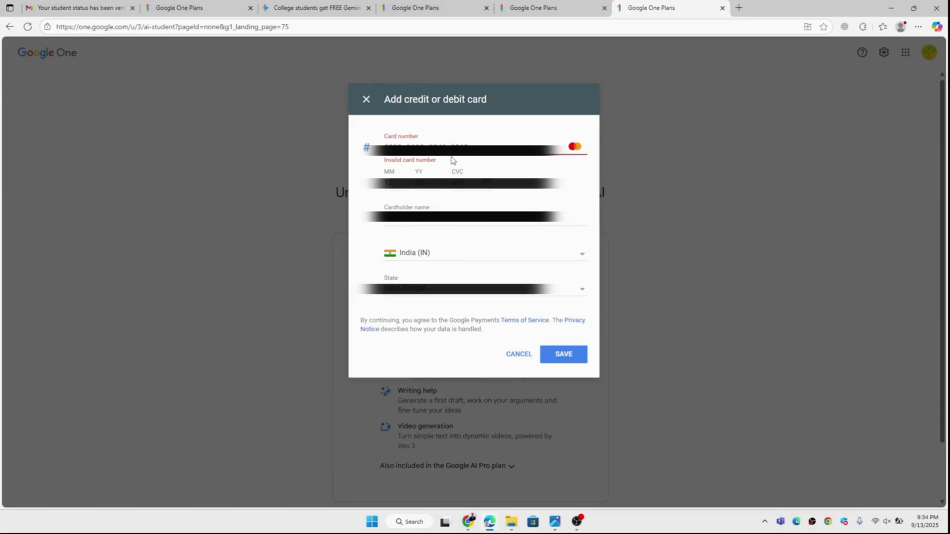
key("BackSpace")
key("BackSpace")
type("5")
key("BackSpace")
Save the card and subscribe to Google AI Pro (2 TB) with the 12-month free trial.
left_click(578, 356)
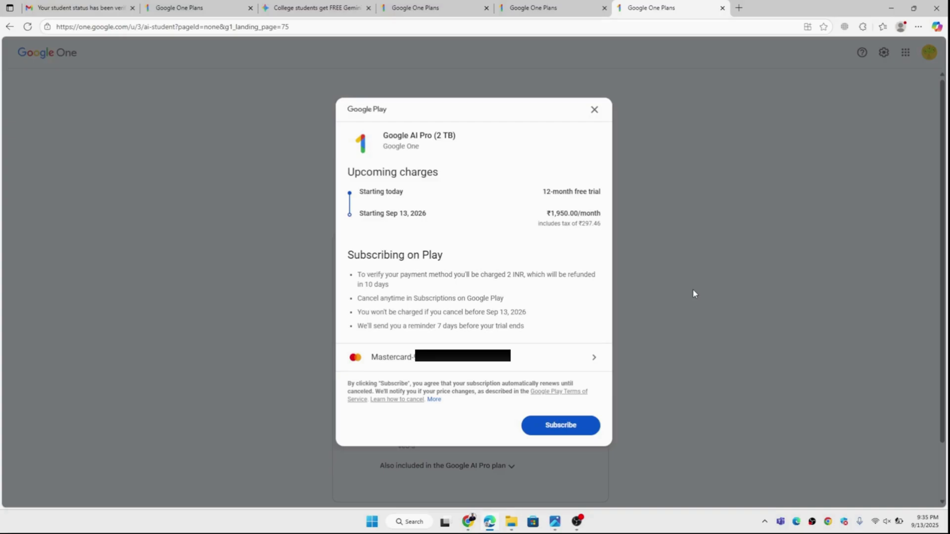
left_click(557, 431)
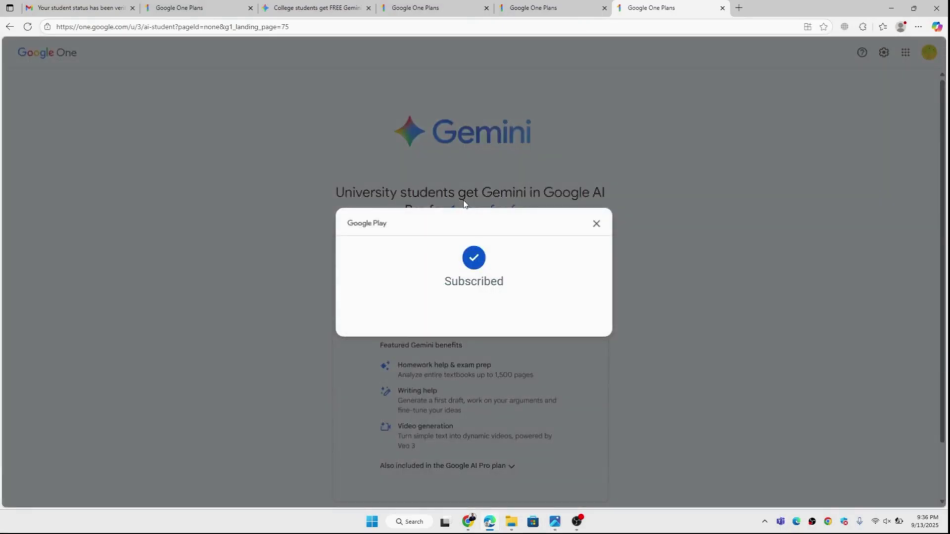
Dismiss the Google AI Pro confirmation and go to Gemini, now showing a PRO badge.
left_click(599, 228)
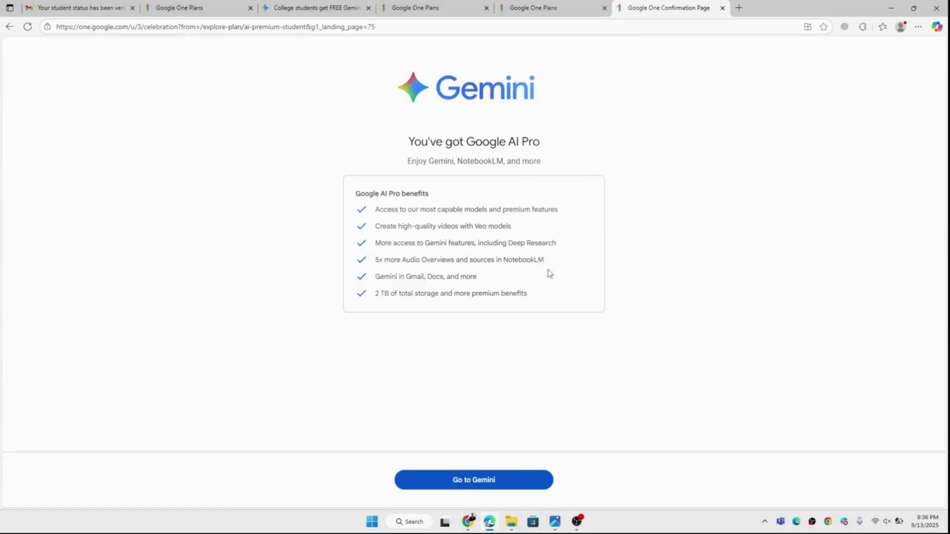
left_click(476, 482)
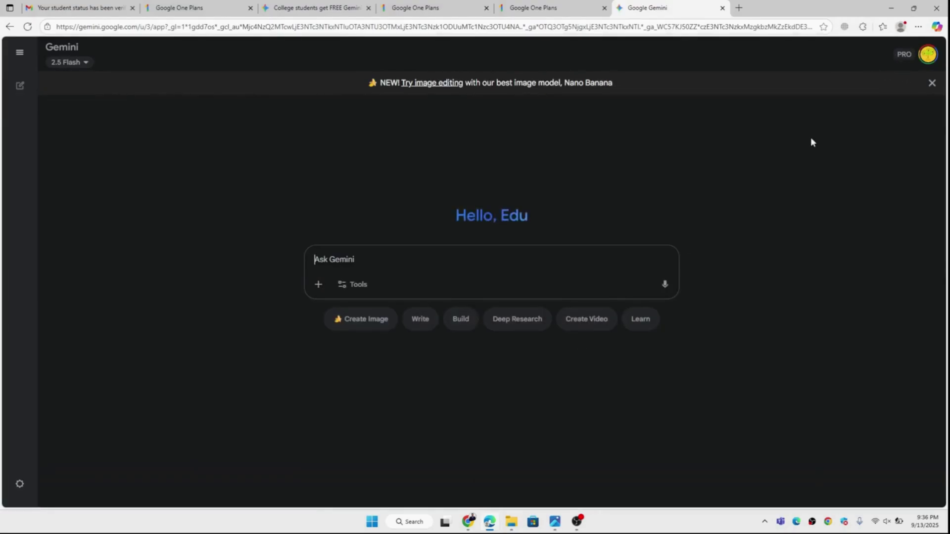
Close Gemini's 'Try image editing' banner and return to the student verification email in Gmail.
left_click(932, 83)
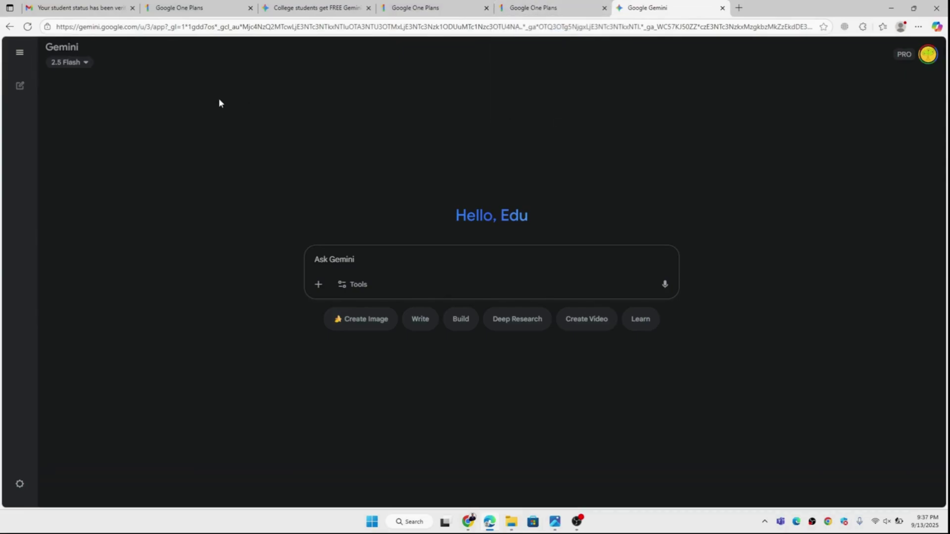
left_click(83, 5)
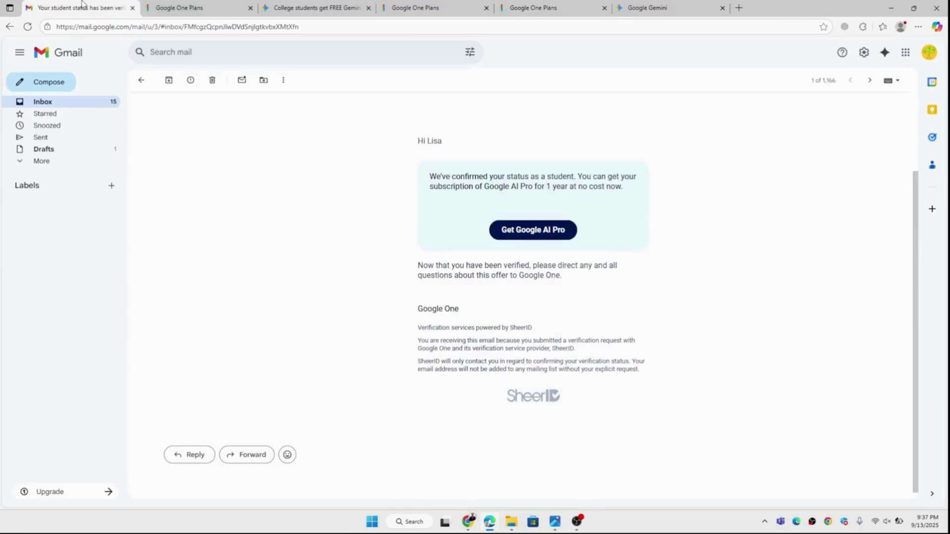
Launch Google Drive from Gmail's apps grid, showing 870 MB of 2 TB used.
left_click(905, 54)
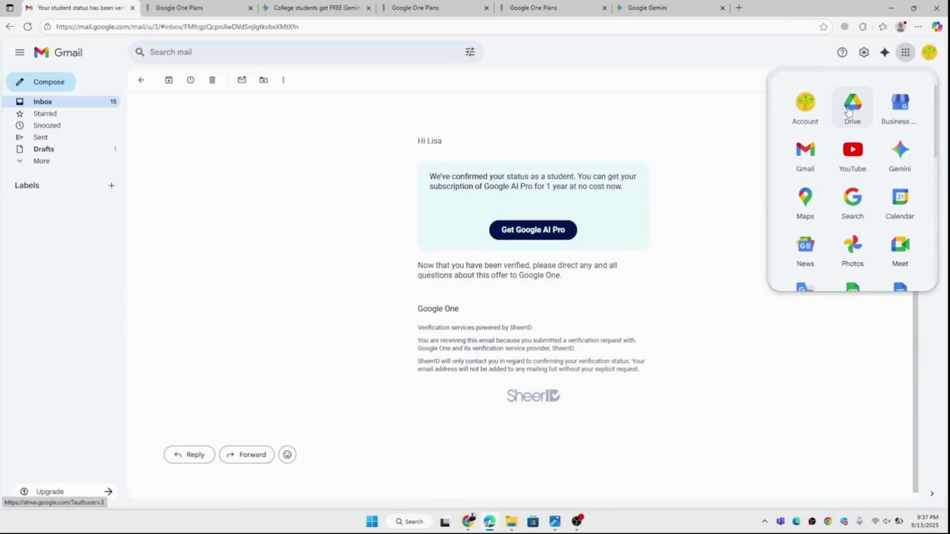
left_click(849, 110)
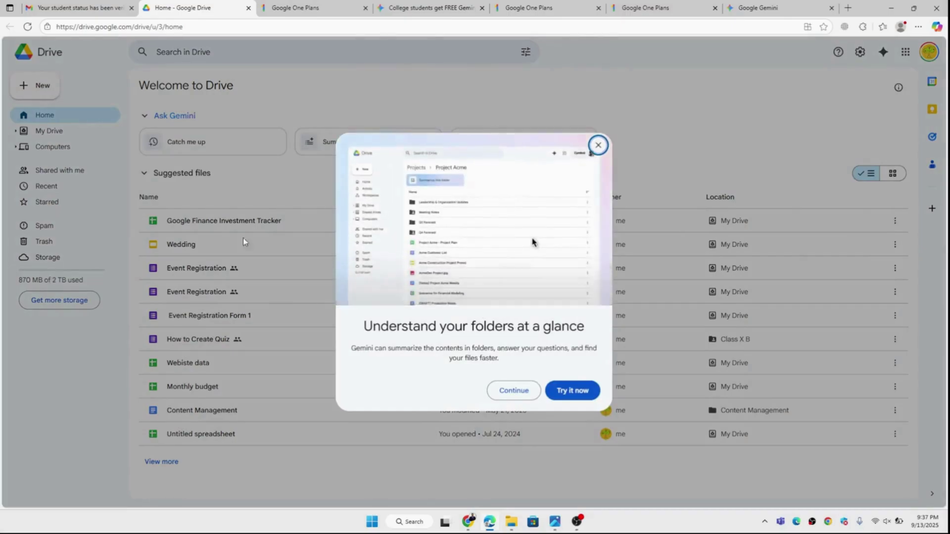
Check Drive's storage breakdown of 870 MB of 2 TB, then open Google One plan management.
left_click(513, 391)
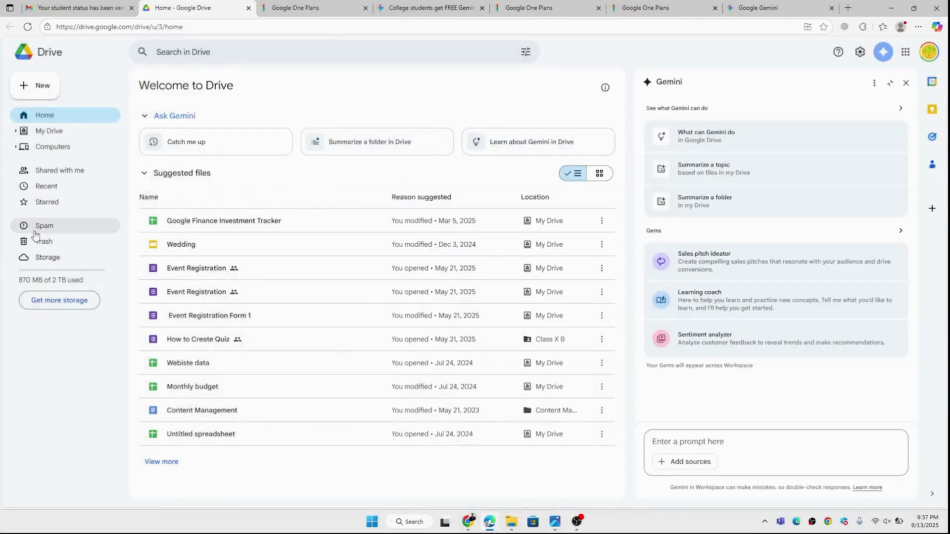
left_click(47, 257)
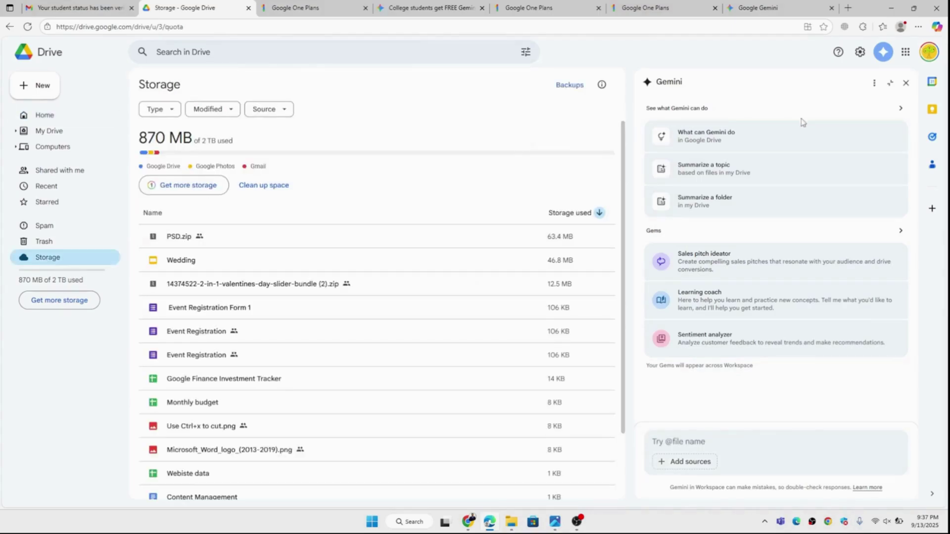
left_click(906, 83)
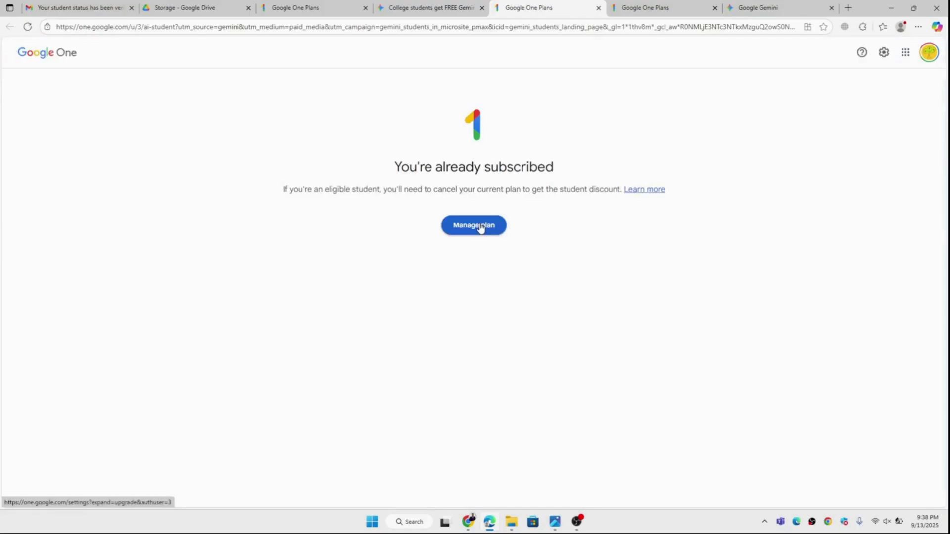
left_click(482, 227)
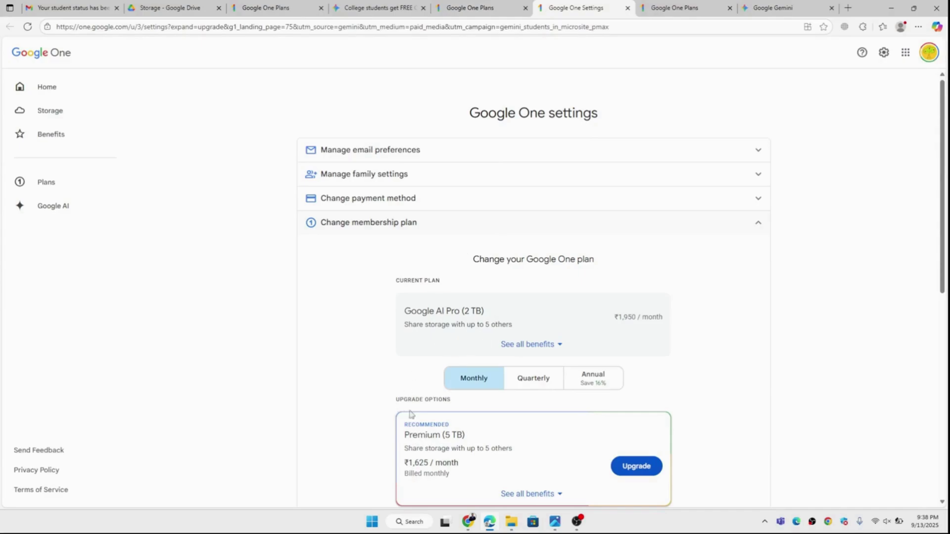
Review the full benefits list of the current Google AI Pro (2 TB) plan.
scroll(562, 470, "down", 3)
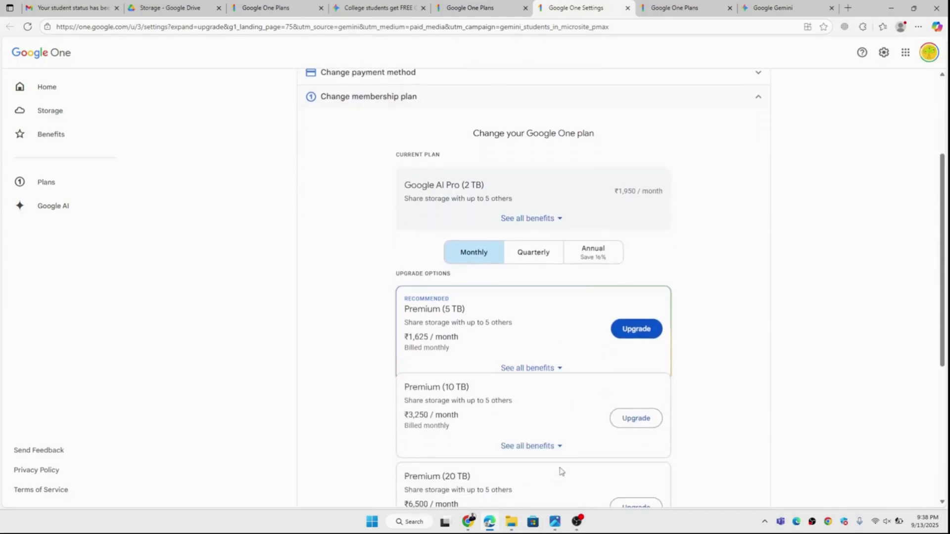
scroll(561, 471, "down", 1)
scroll(561, 470, "down", 3)
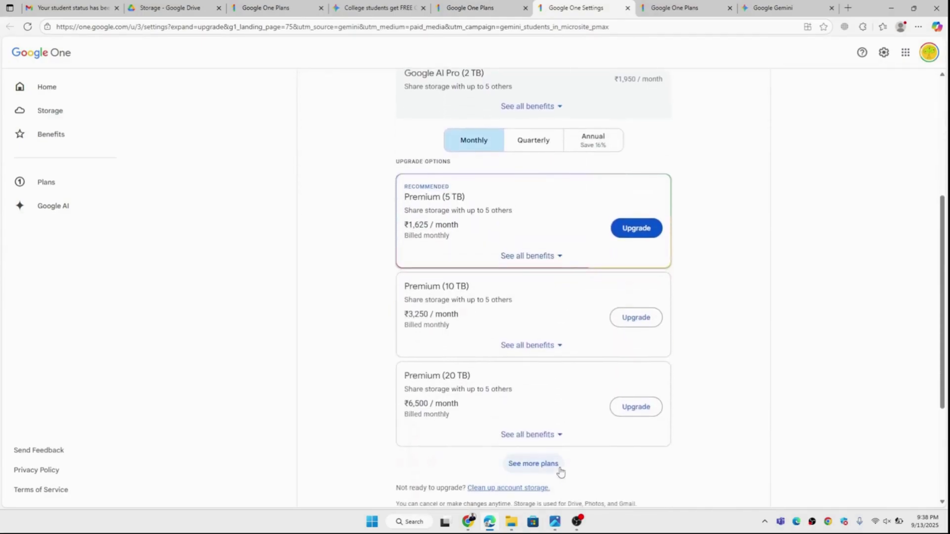
scroll(562, 471, "up", 6)
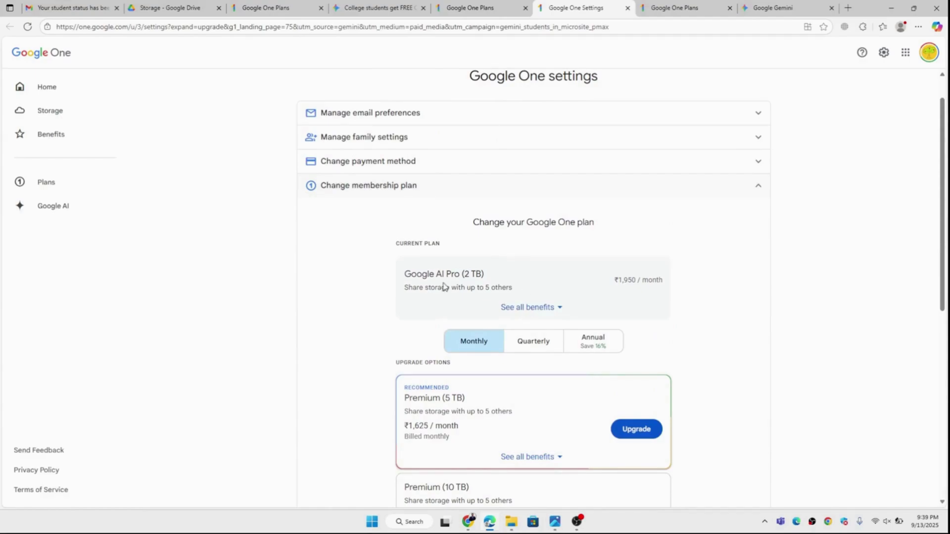
left_click(551, 307)
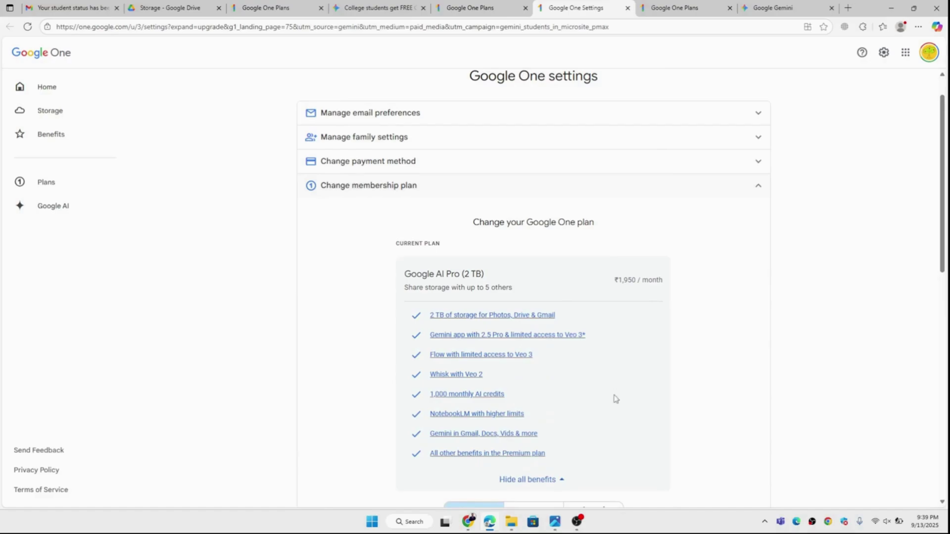
scroll(616, 399, "down", 6)
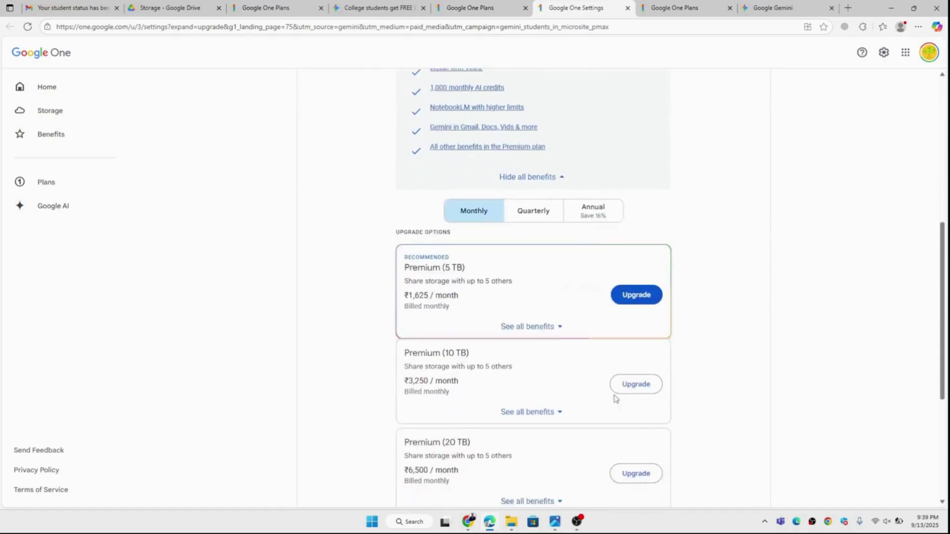
scroll(616, 399, "down", 5)
scroll(614, 394, "up", 6)
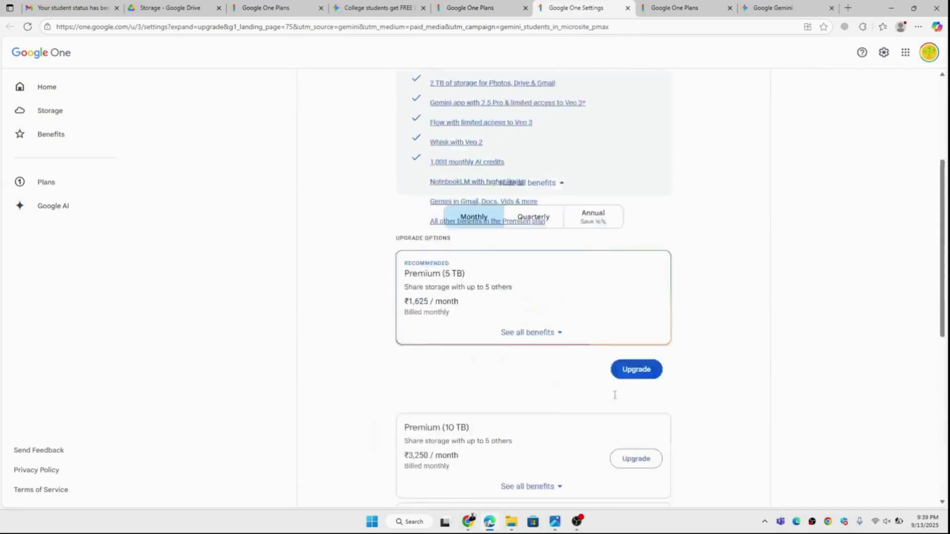
scroll(615, 395, "up", 5)
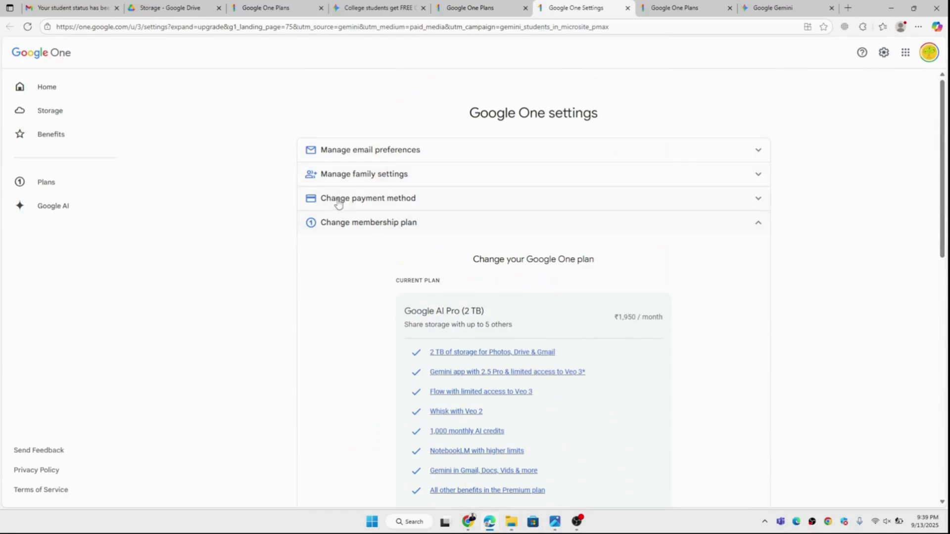
Browse all membership plans, from Lite (30 GB) at ₹59/month to Google AI Ultra (30 TB).
left_click(334, 228)
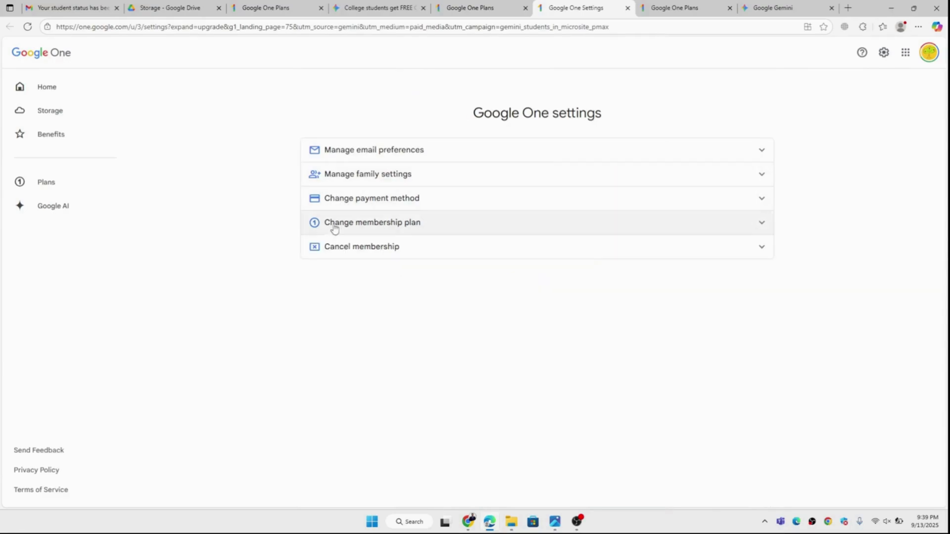
left_click(334, 229)
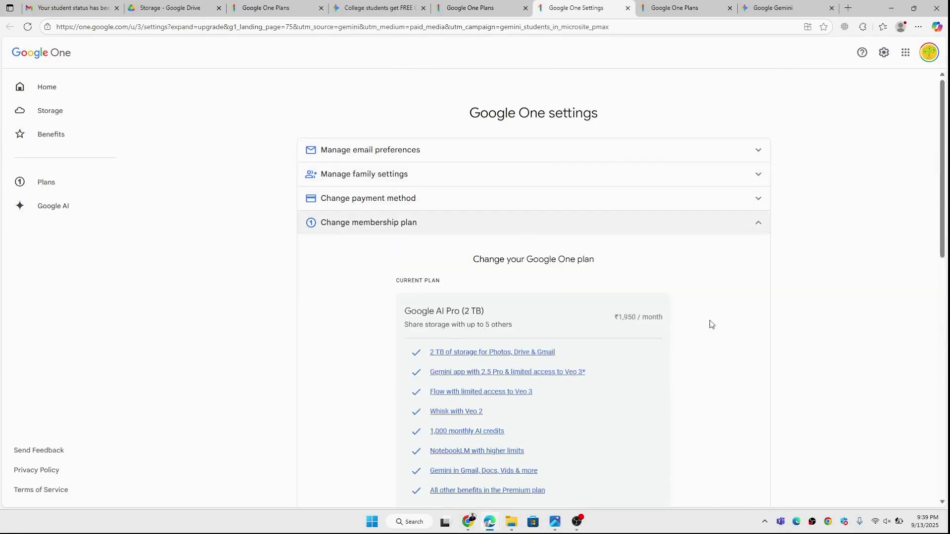
scroll(711, 325, "down", 2)
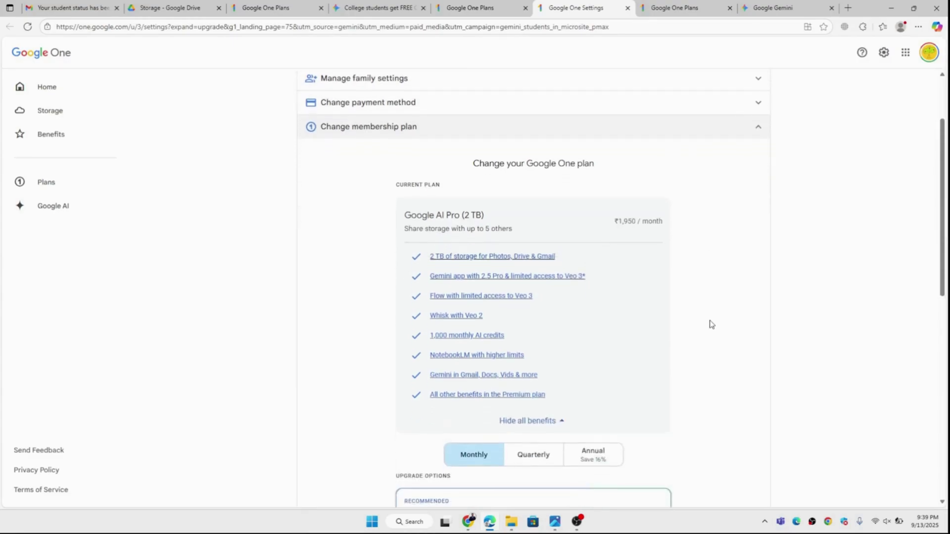
scroll(711, 324, "down", 1)
scroll(711, 324, "down", 3)
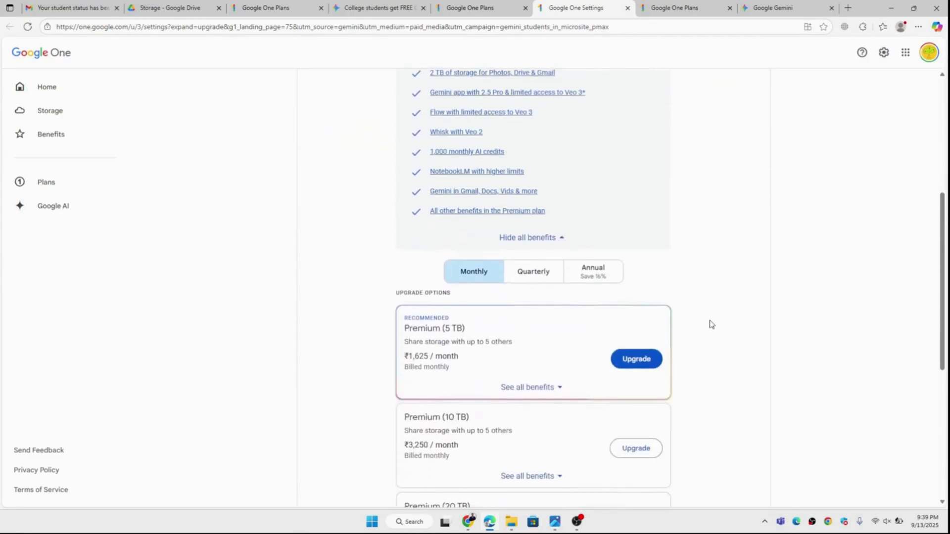
scroll(711, 324, "down", 1)
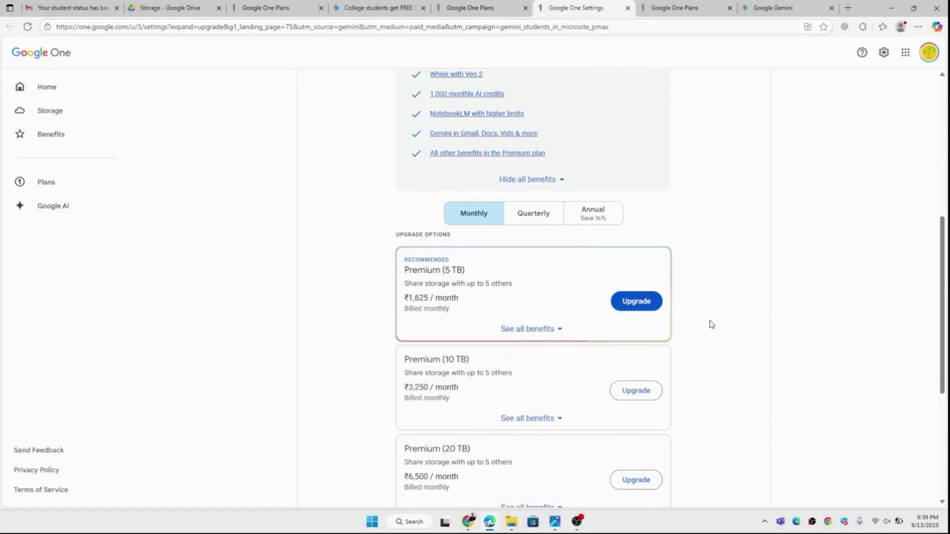
scroll(711, 324, "down", 1)
scroll(711, 324, "down", 1)
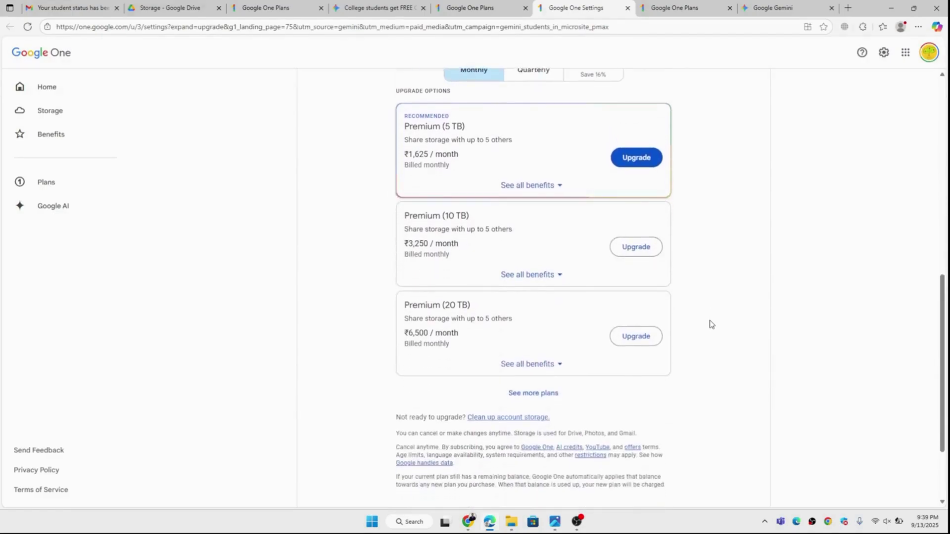
scroll(711, 324, "down", 1)
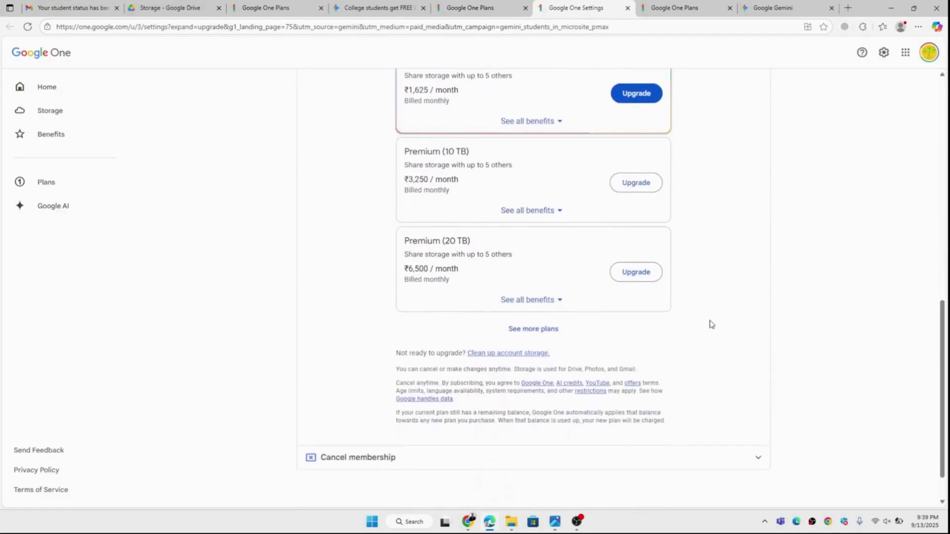
left_click(541, 329)
scroll(541, 329, "down", 5)
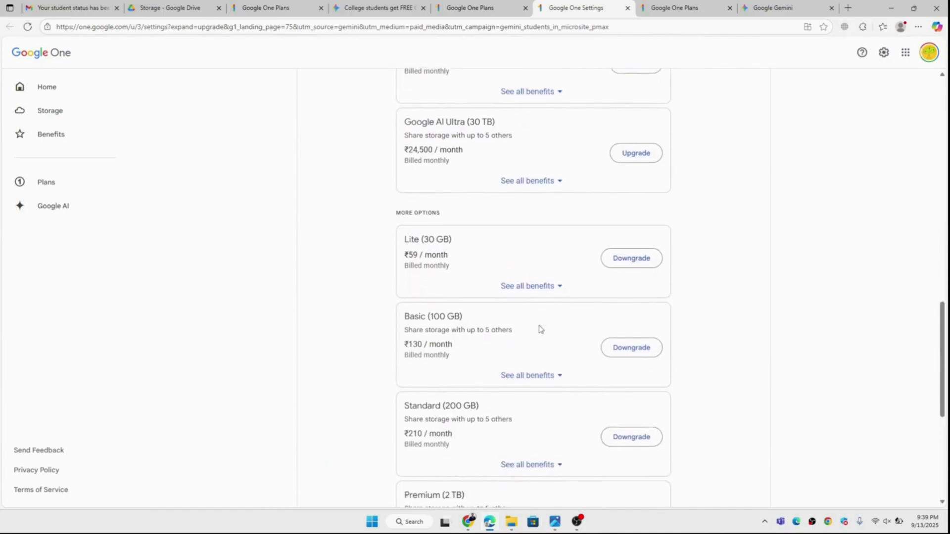
scroll(541, 329, "down", 4)
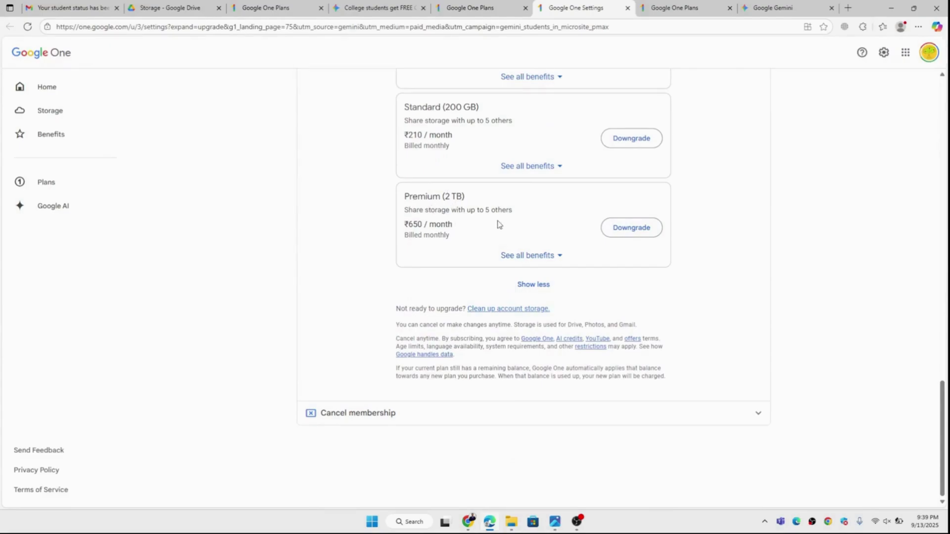
scroll(498, 224, "up", 4)
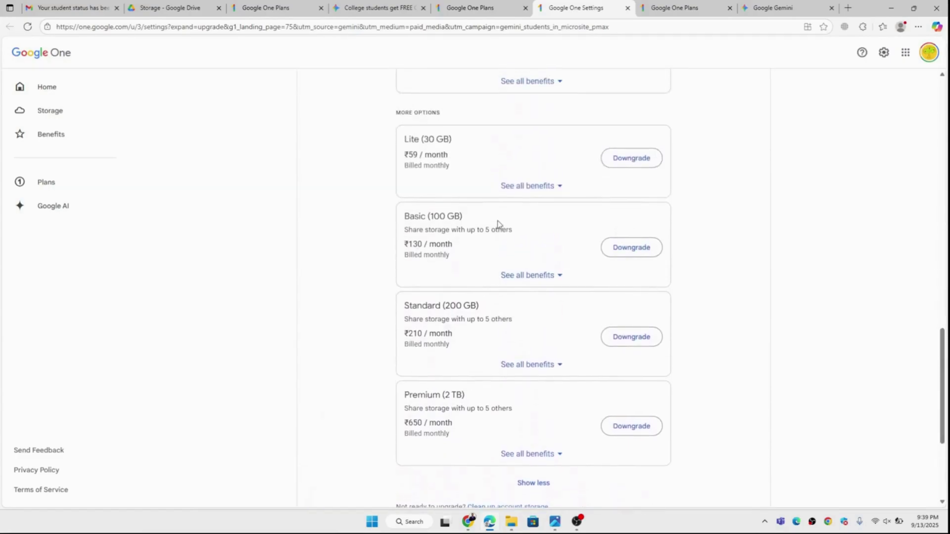
scroll(498, 224, "up", 9)
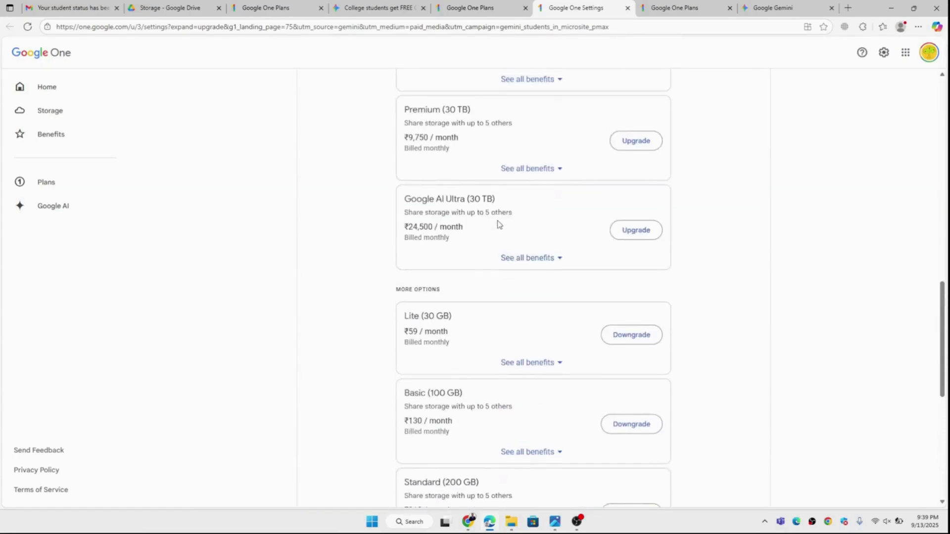
scroll(498, 225, "up", 3)
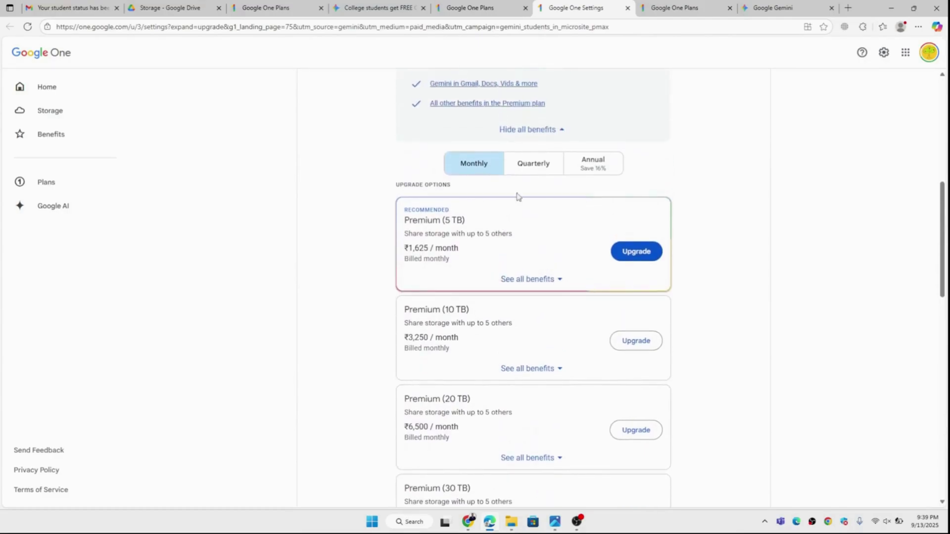
Show annual prices, then start and cancel a downgrade to Premium (2 TB) at ₹6,500/year.
left_click(592, 164)
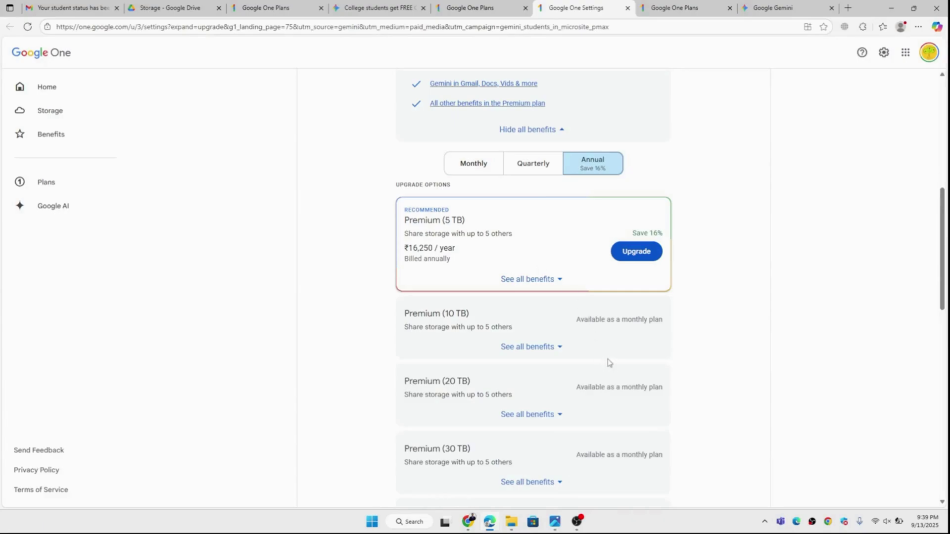
scroll(609, 363, "down", 8)
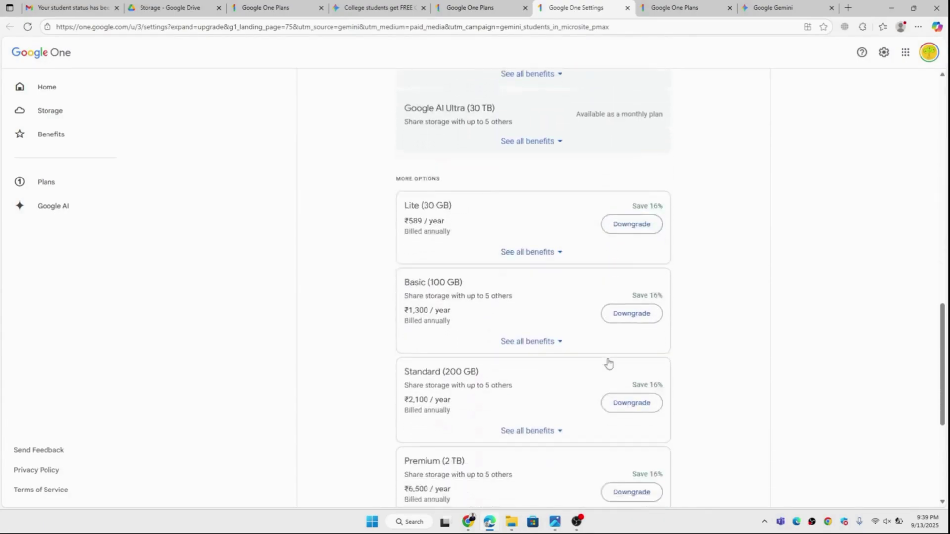
scroll(609, 364, "down", 4)
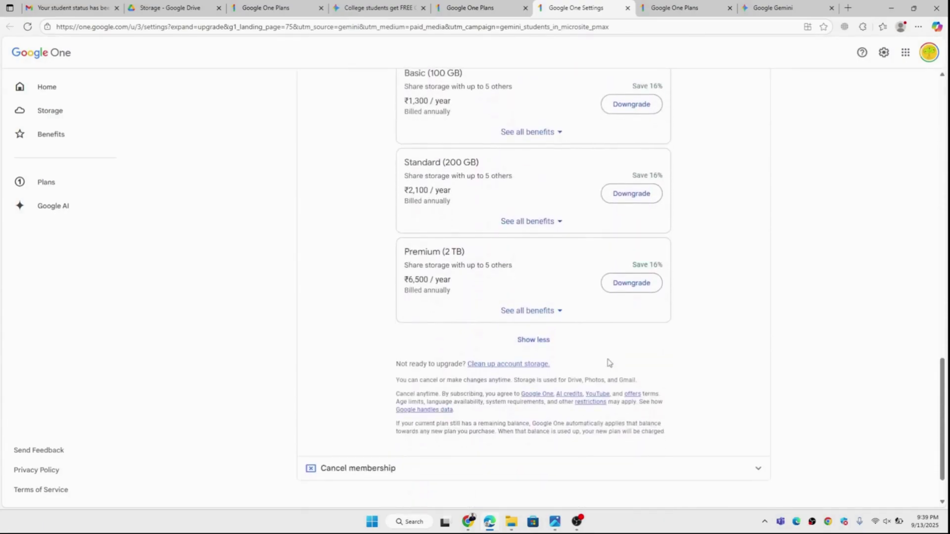
left_click(631, 290)
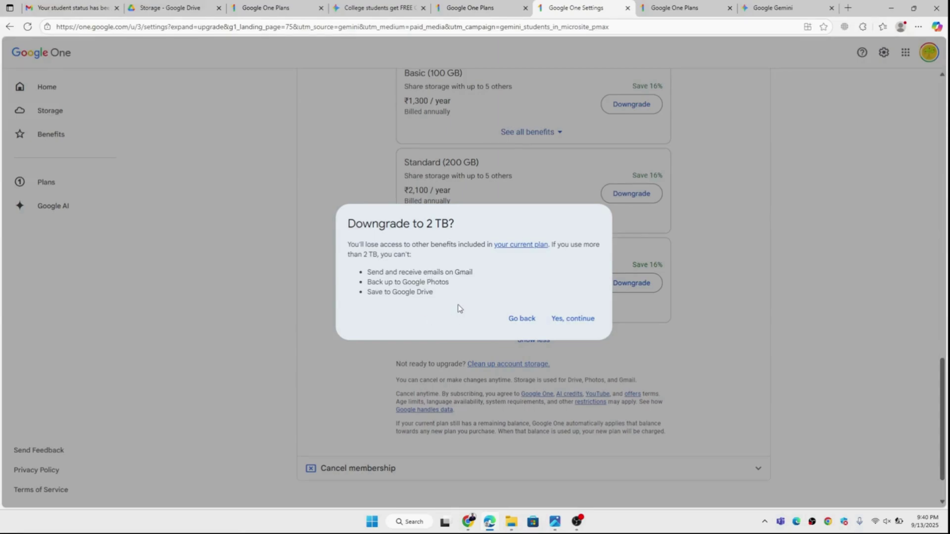
left_click(517, 321)
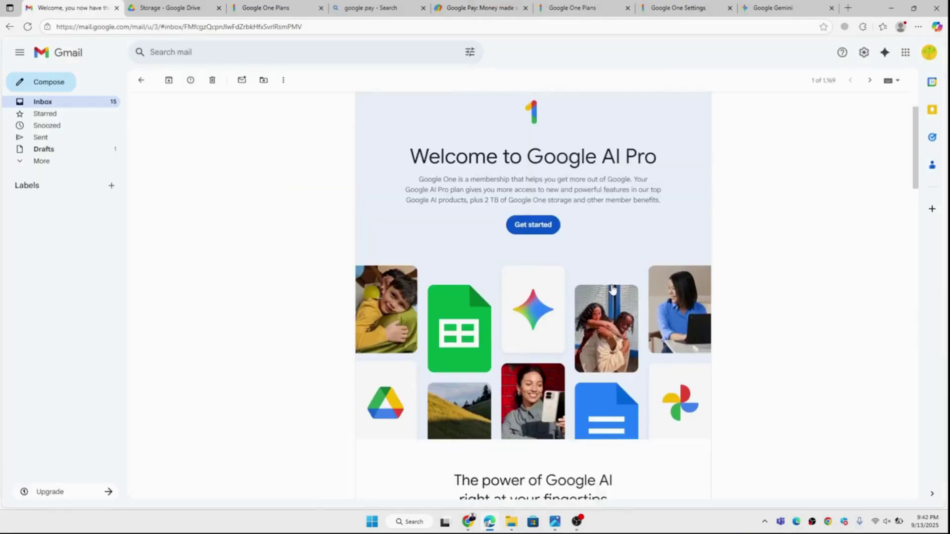
Read through the Google AI Pro welcome email confirming 2 TB storage with 870.02 MB used.
scroll(612, 289, "down", 3)
scroll(612, 290, "down", 6)
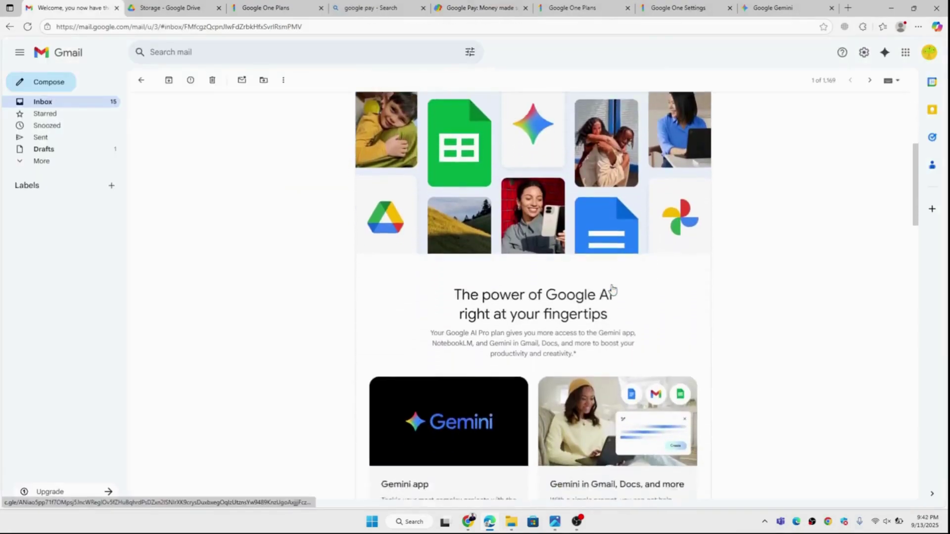
scroll(612, 289, "down", 4)
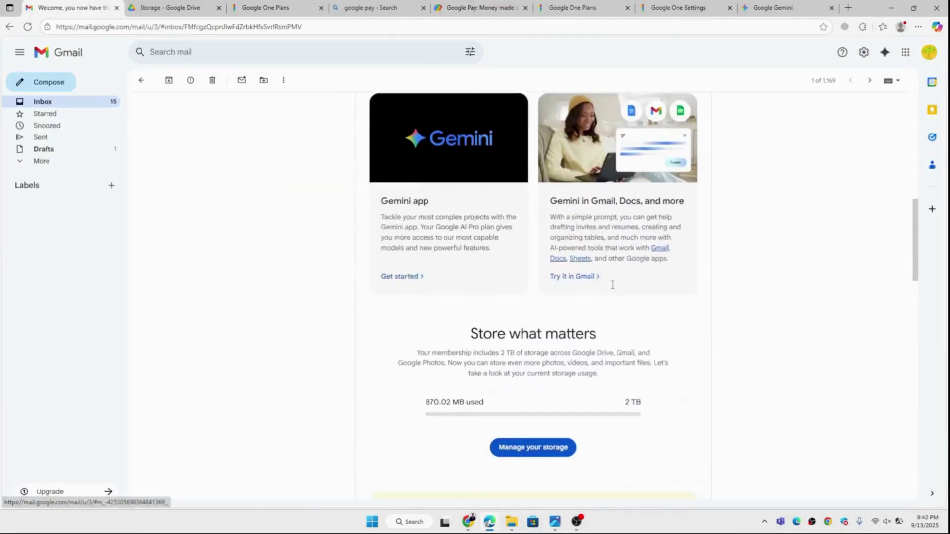
scroll(613, 289, "down", 5)
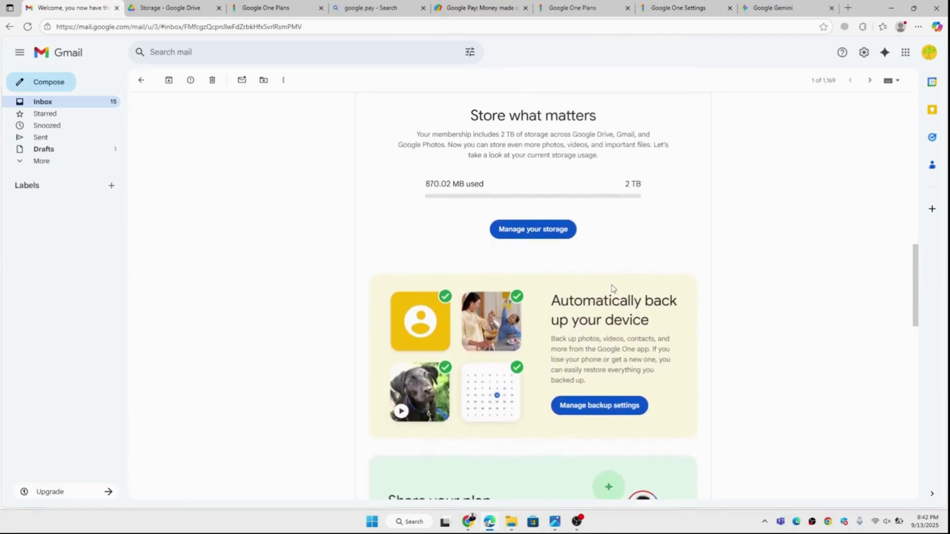
scroll(612, 290, "down", 5)
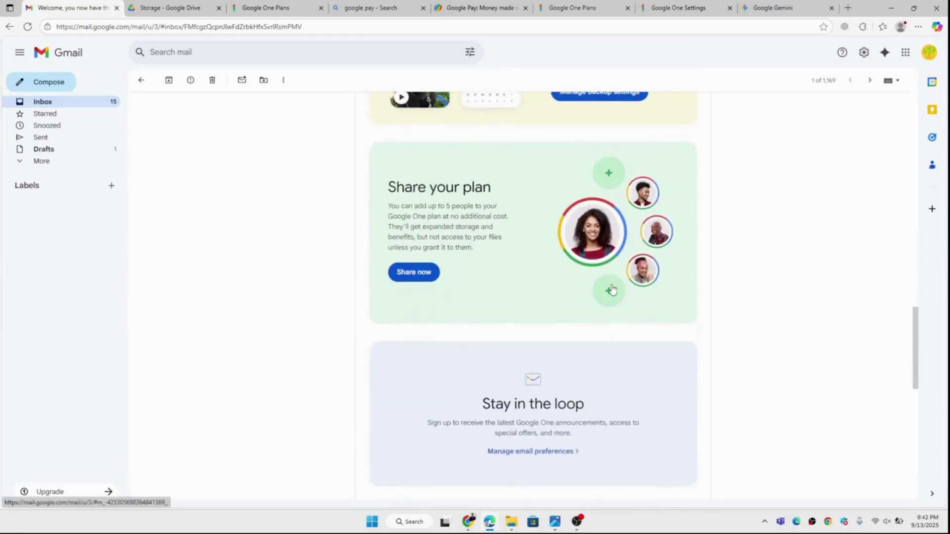
scroll(613, 290, "up", 4)
scroll(612, 290, "up", 8)
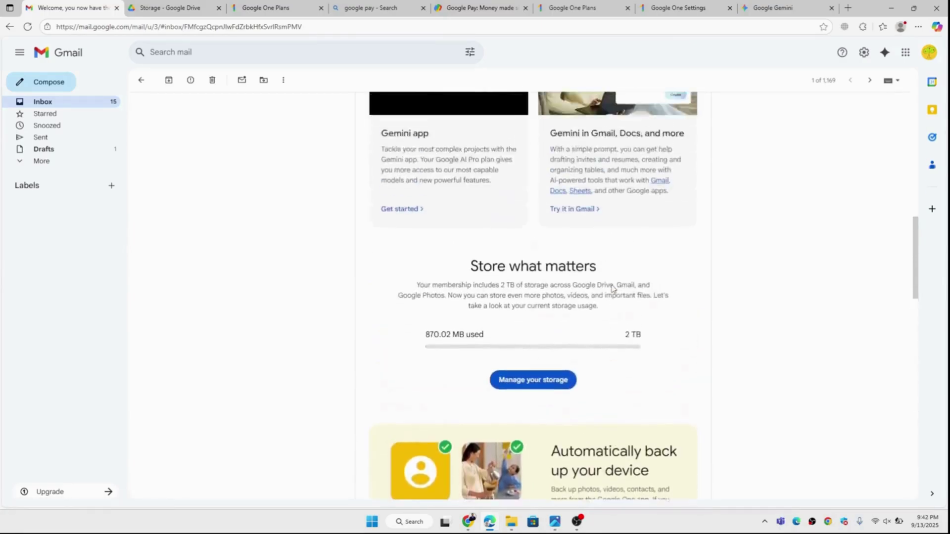
scroll(613, 289, "up", 11)
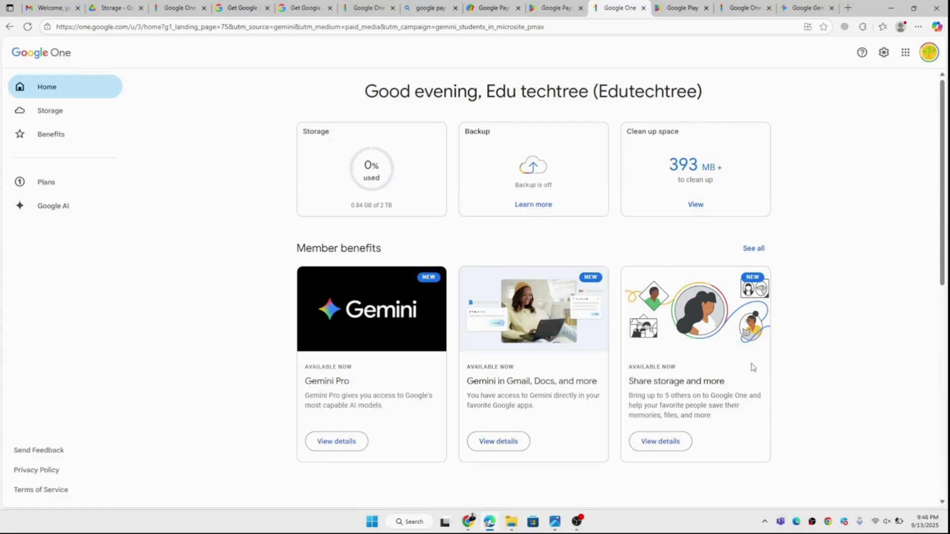
Go from Google One settings' payment method options to the Google Play subscriptions page.
left_click(884, 54)
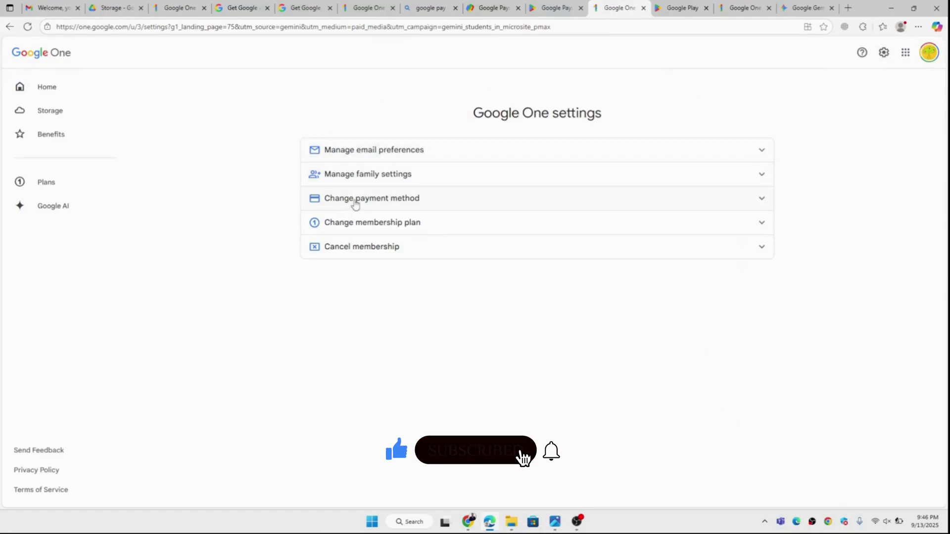
left_click(356, 203)
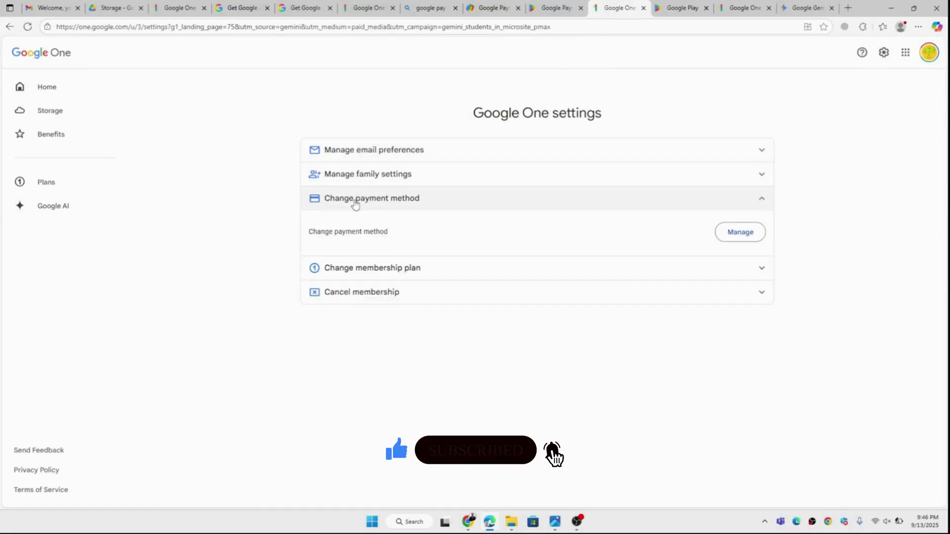
left_click(740, 233)
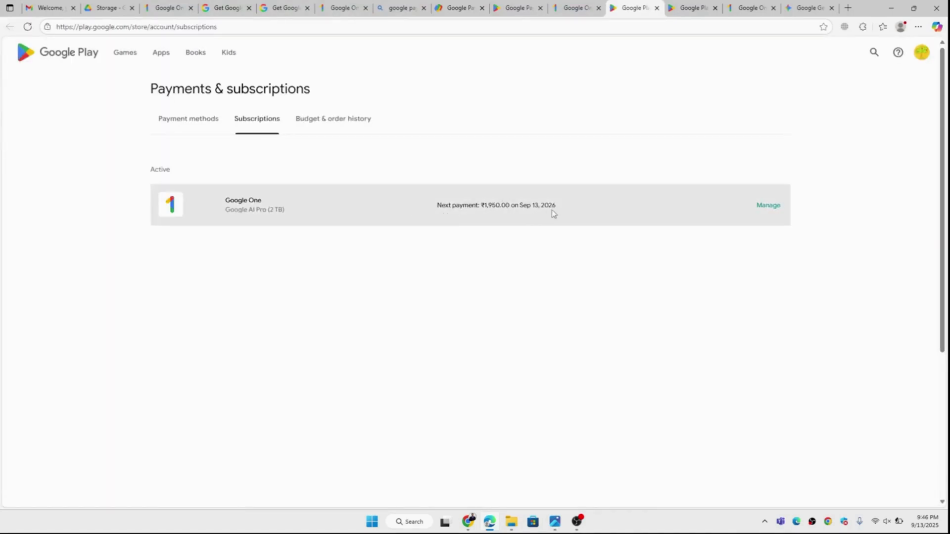
Review the Google One subscription details (₹1,950.00/month from Sep 13, 2026), then close them.
left_click(767, 206)
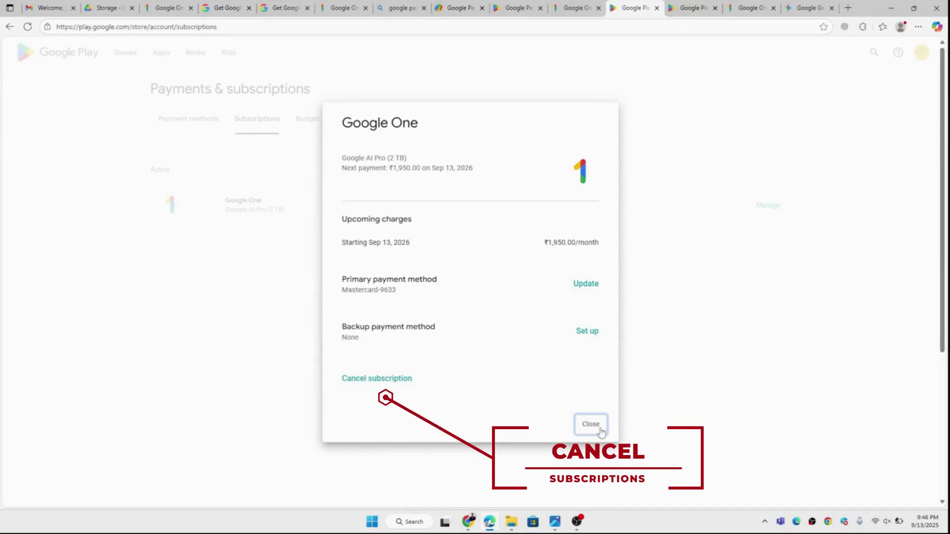
left_click(591, 424)
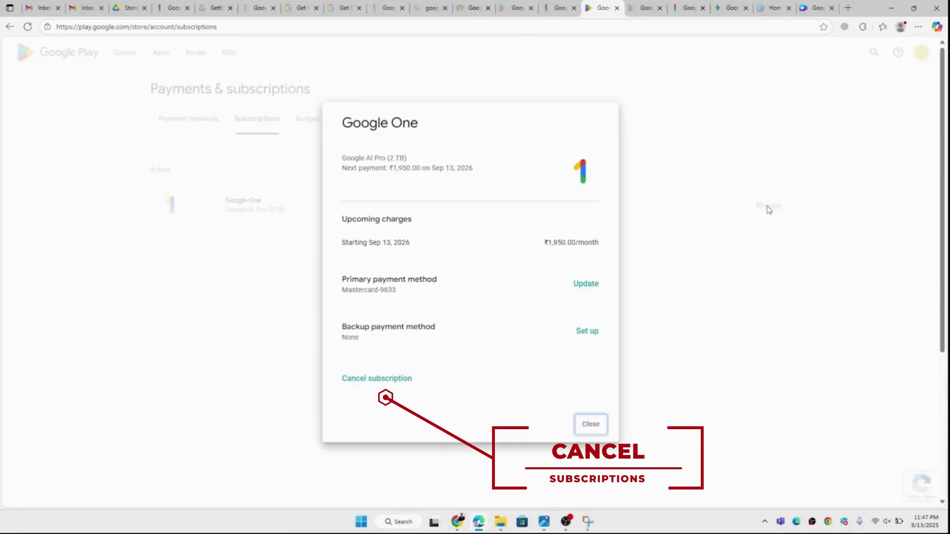
Cancel the Google One subscription, citing cost-related reasons, and acknowledge the confirmation.
left_click(374, 379)
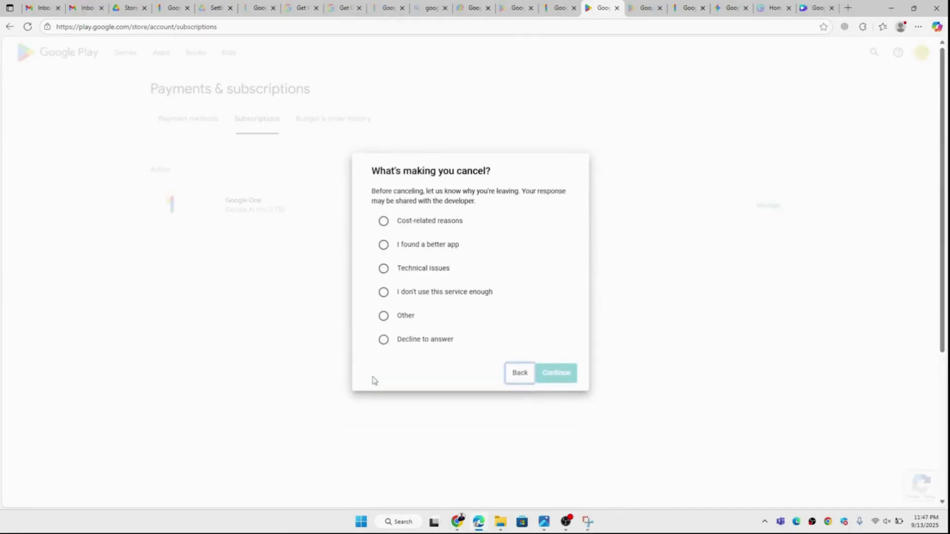
left_click(383, 220)
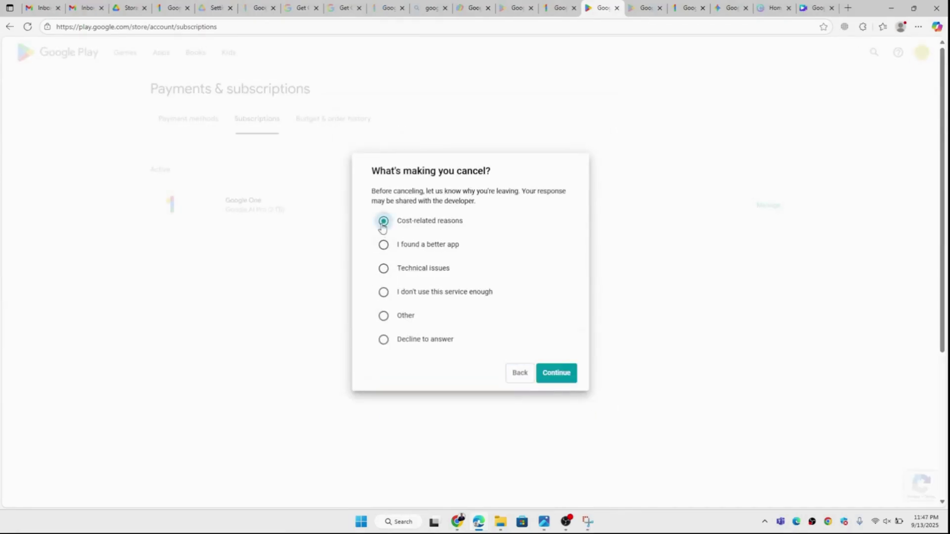
left_click(556, 374)
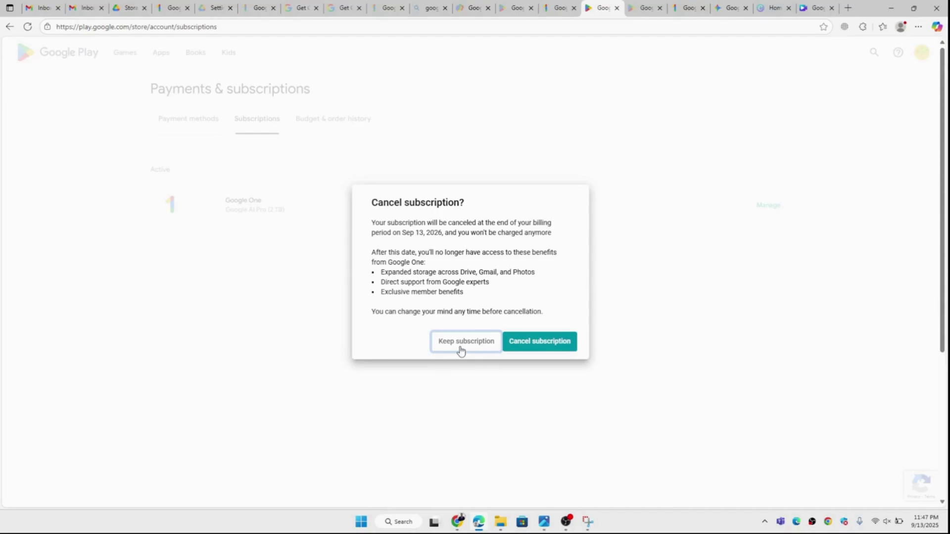
left_click(552, 348)
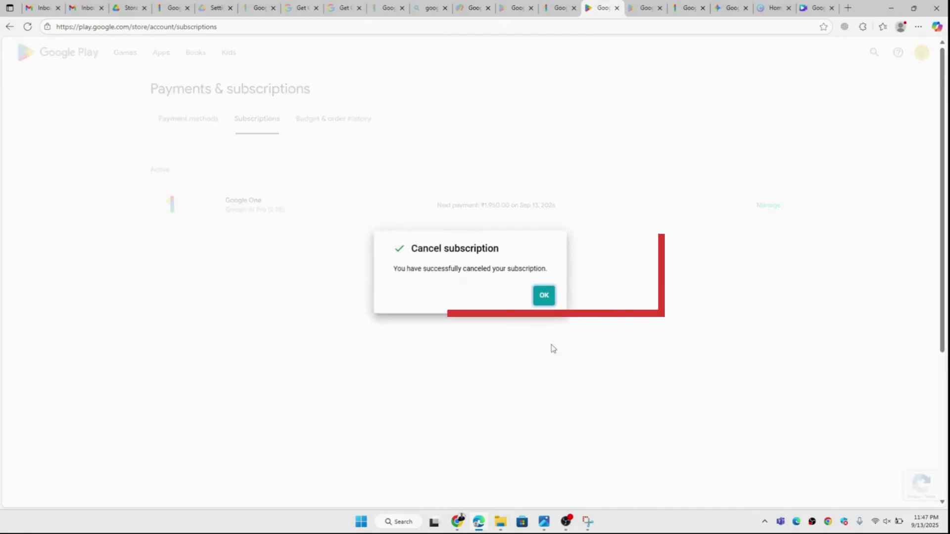
left_click(543, 296)
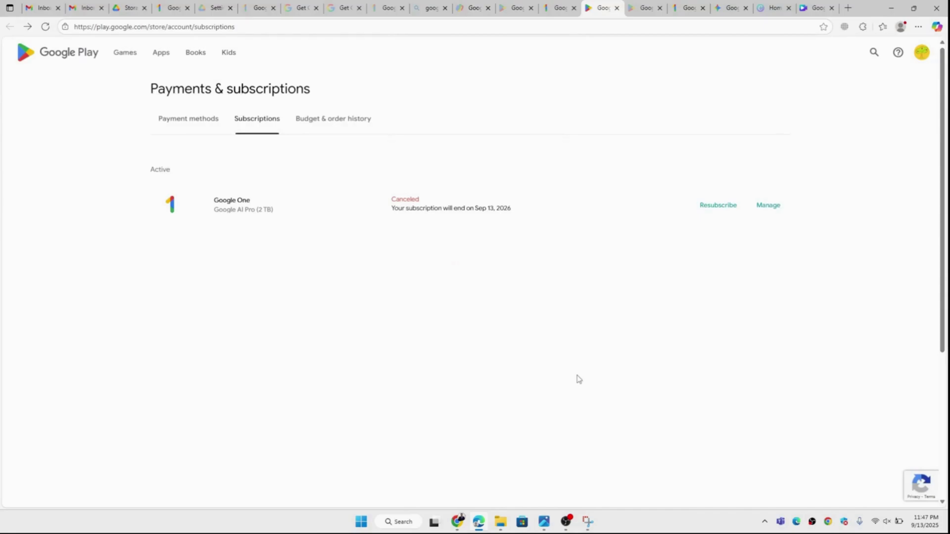